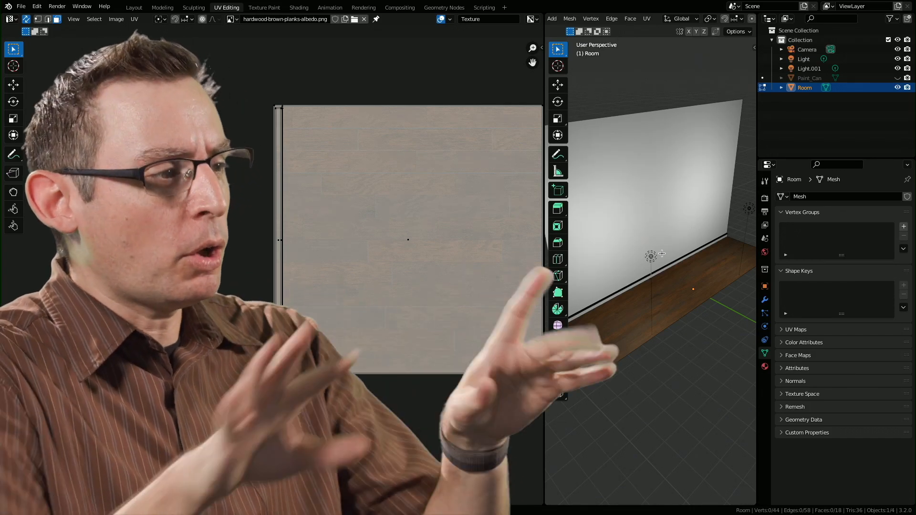
- Select the floor face in the UV layout and move it up and right, partly off the plank image
{"action": "middle_click_drag", "start_coordinate": [451, 210], "coordinate": [427, 223]}
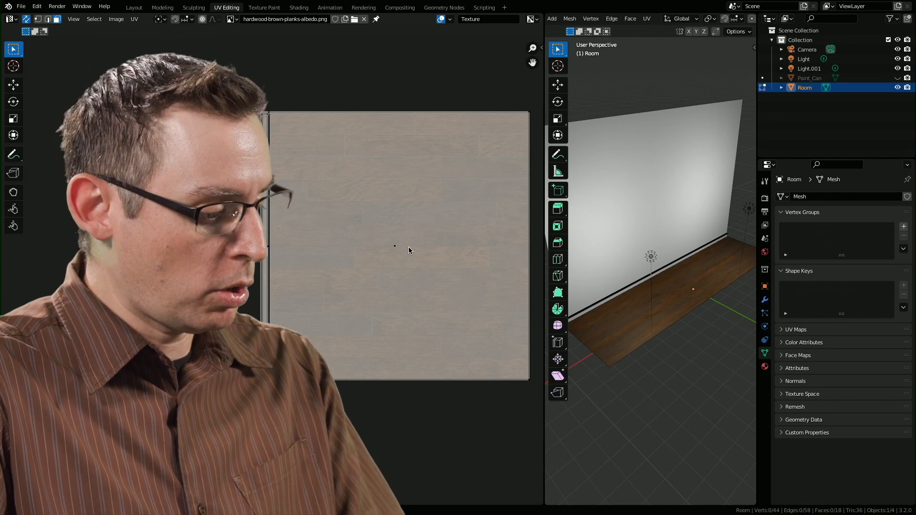
{"action": "key", "text": "a"}
{"action": "key", "text": "g"}
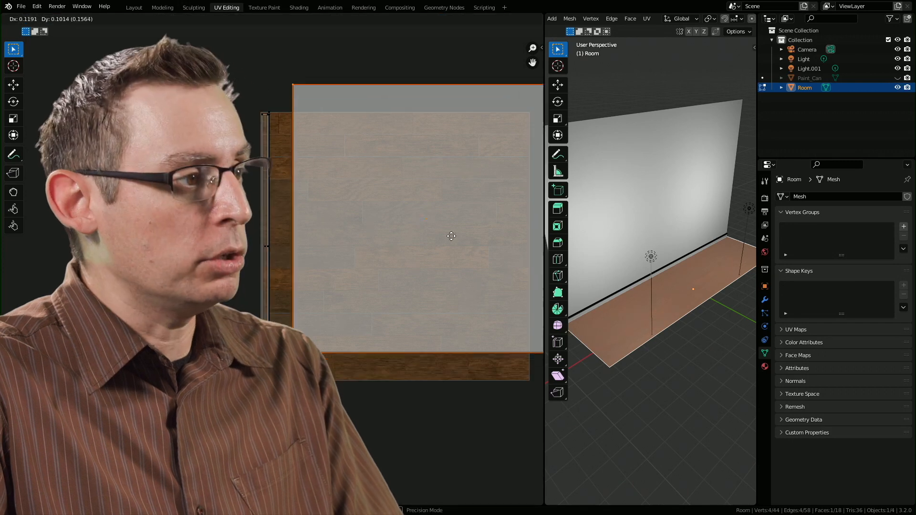
{"action": "left_click", "coordinate": [443, 208]}
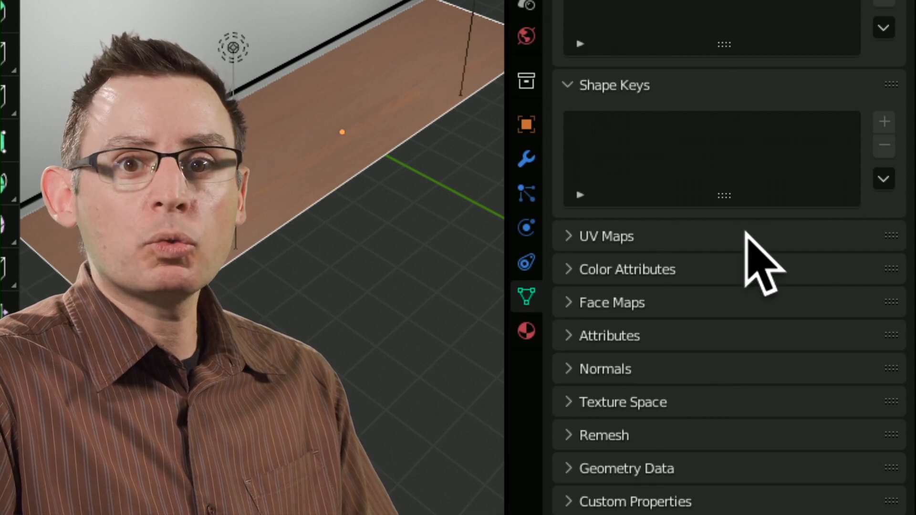
- Rename the room mesh's UV map to "Room UVs" and check it as the active map in the UV editor
{"action": "left_click", "coordinate": [800, 235]}
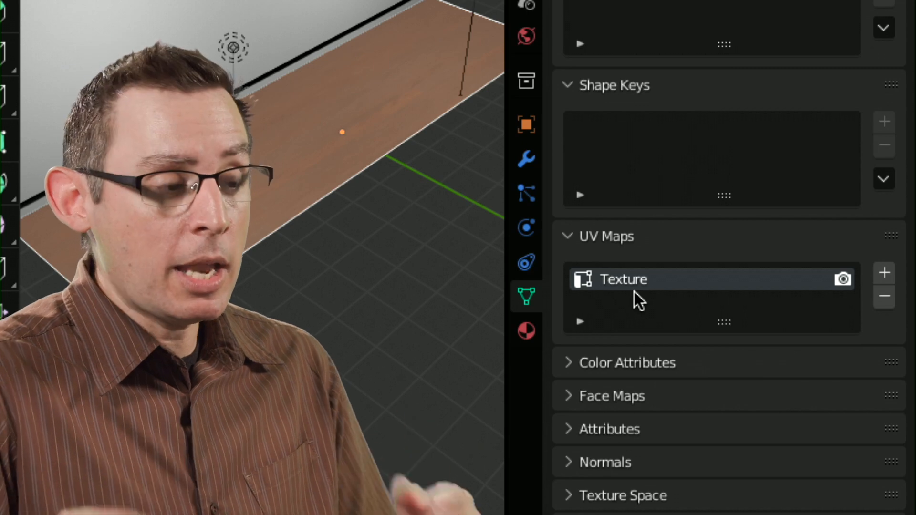
{"action": "double_click", "coordinate": [642, 282]}
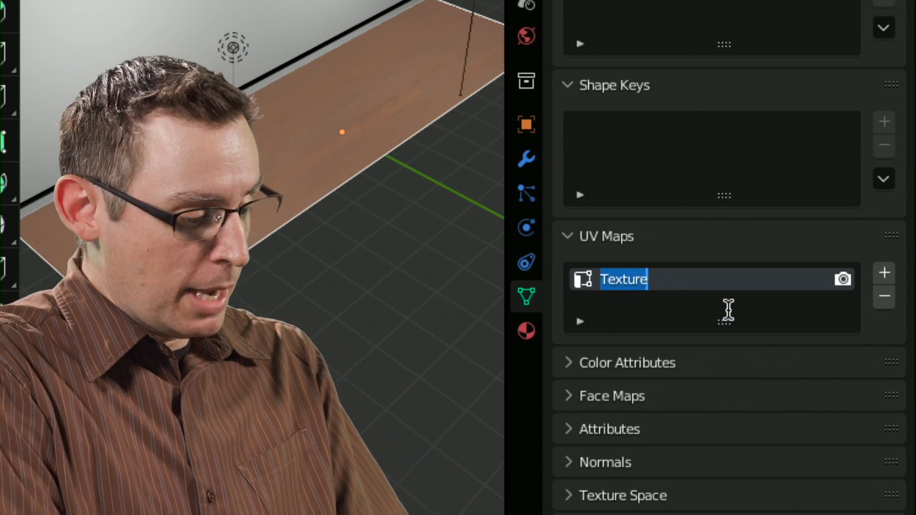
{"action": "type", "text": "F"}
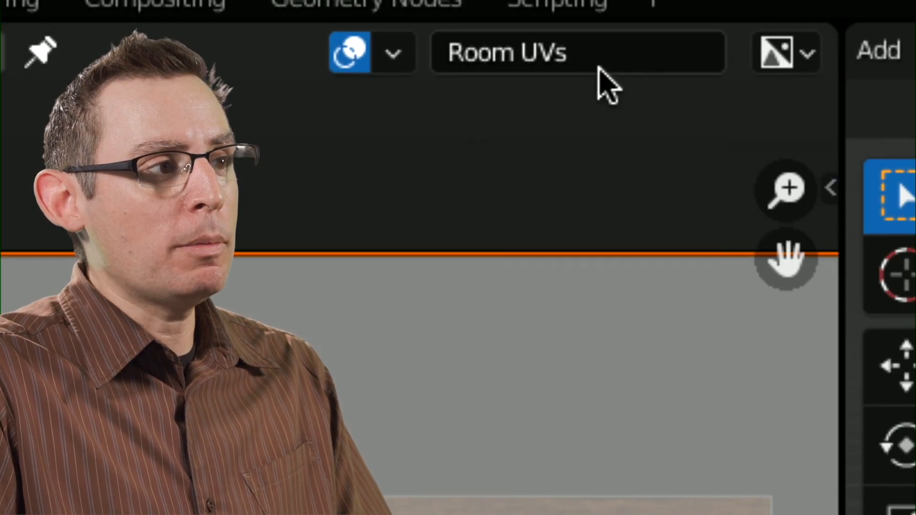
{"action": "left_click", "coordinate": [500, 20]}
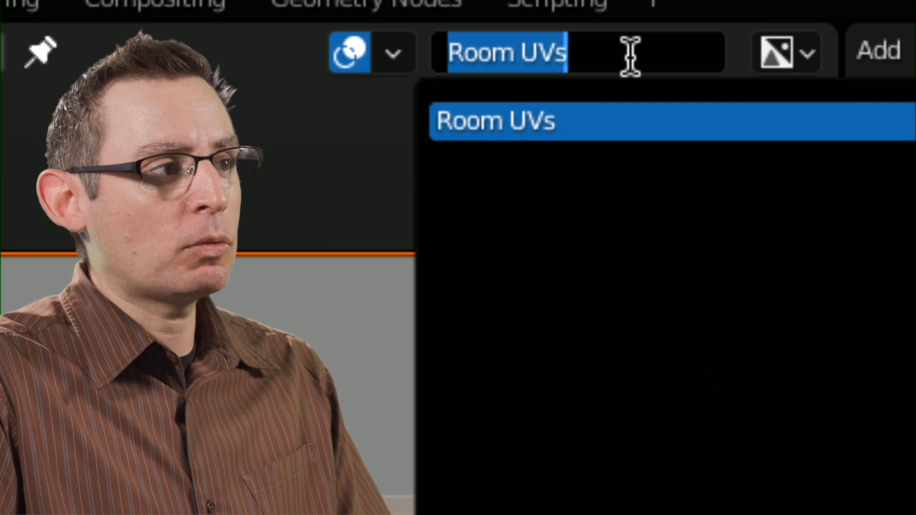
{"action": "left_click", "coordinate": [301, 151]}
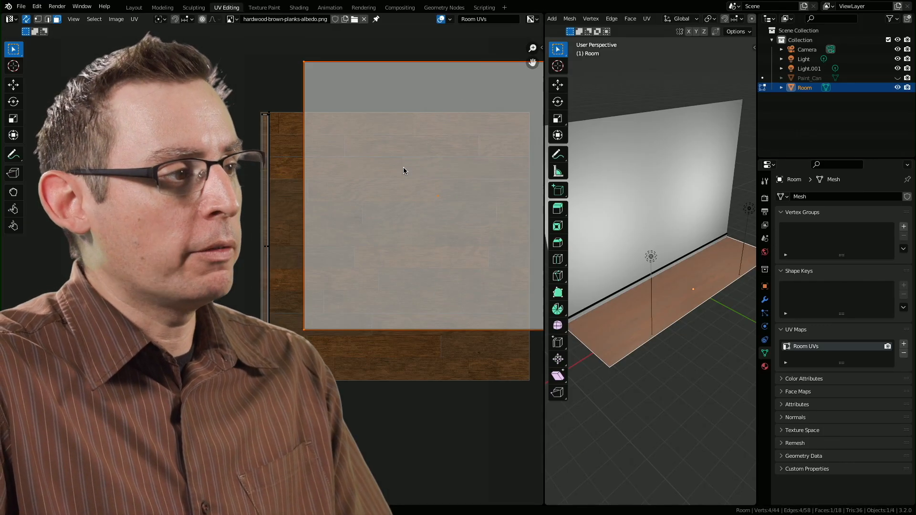
- View the room from above in 3D and select the floor face in the UV layout
{"action": "middle_click_drag", "start_coordinate": [403, 168], "coordinate": [359, 199]}
{"action": "middle_click_drag", "start_coordinate": [614, 184], "coordinate": [694, 170]}
{"action": "left_click", "coordinate": [698, 169]}
{"action": "middle_click_drag", "start_coordinate": [672, 229], "coordinate": [692, 209], "text": "shift"}
{"action": "middle_click_drag", "start_coordinate": [692, 209], "coordinate": [667, 225]}
{"action": "middle_click_drag", "start_coordinate": [361, 197], "coordinate": [391, 221]}
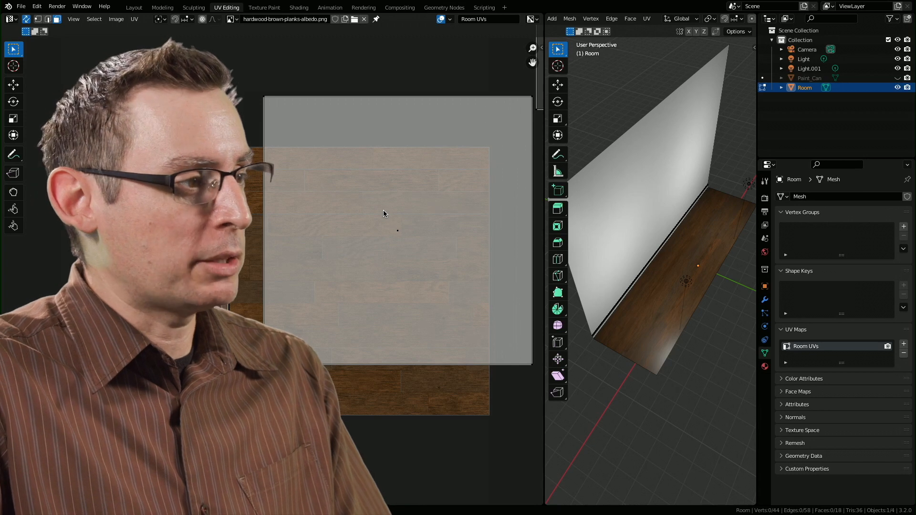
{"action": "left_click", "coordinate": [384, 213]}
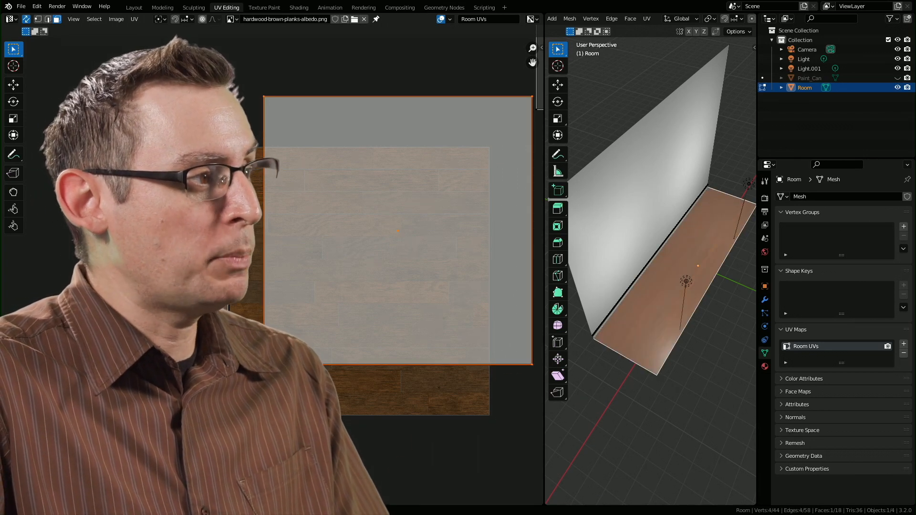
- Widen the UV editor and examine the floor face's UVs against the plank image
{"action": "middle_click_drag", "start_coordinate": [457, 191], "coordinate": [404, 212]}
{"action": "middle_click_drag", "start_coordinate": [491, 140], "coordinate": [425, 189]}
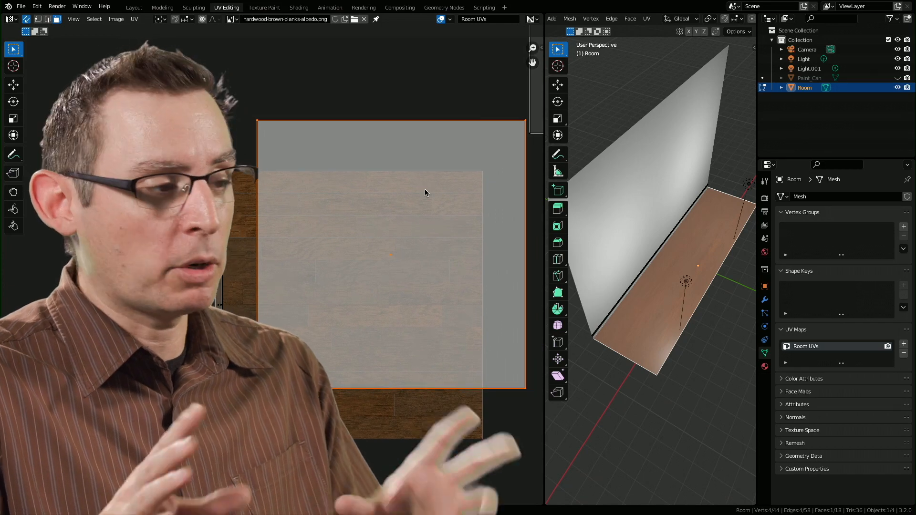
{"action": "middle_click_drag", "start_coordinate": [412, 223], "coordinate": [405, 204]}
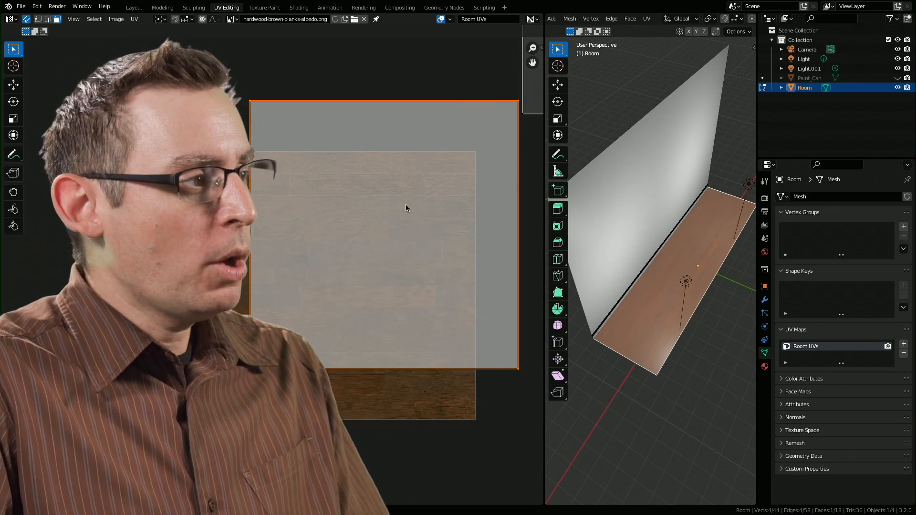
{"action": "middle_click_drag", "start_coordinate": [313, 172], "coordinate": [368, 145]}
{"action": "left_click_drag", "start_coordinate": [546, 189], "coordinate": [673, 191]}
{"action": "middle_click_drag", "start_coordinate": [585, 202], "coordinate": [604, 211]}
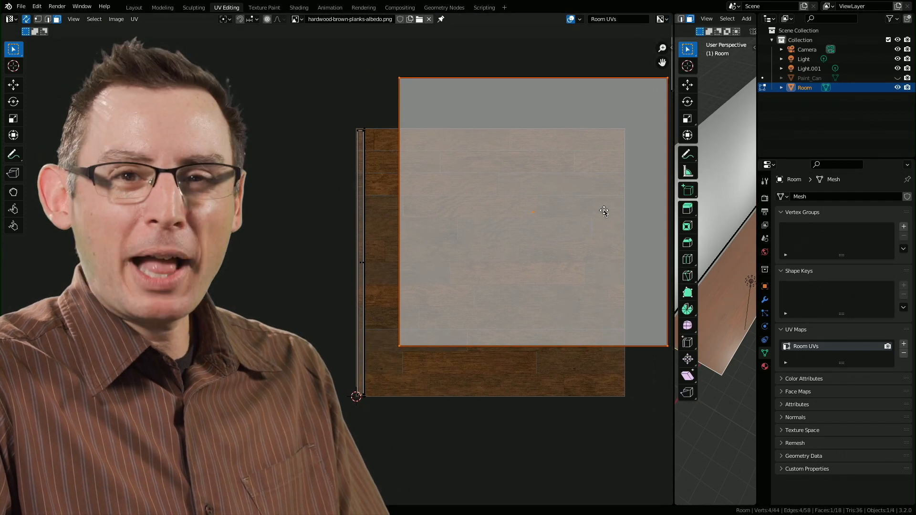
{"action": "mouse_move", "coordinate": [412, 158]}
{"action": "middle_mouse_down"}
{"action": "mouse_move", "coordinate": [381, 165]}
{"action": "mouse_move", "coordinate": [399, 171]}
{"action": "middle_mouse_up"}
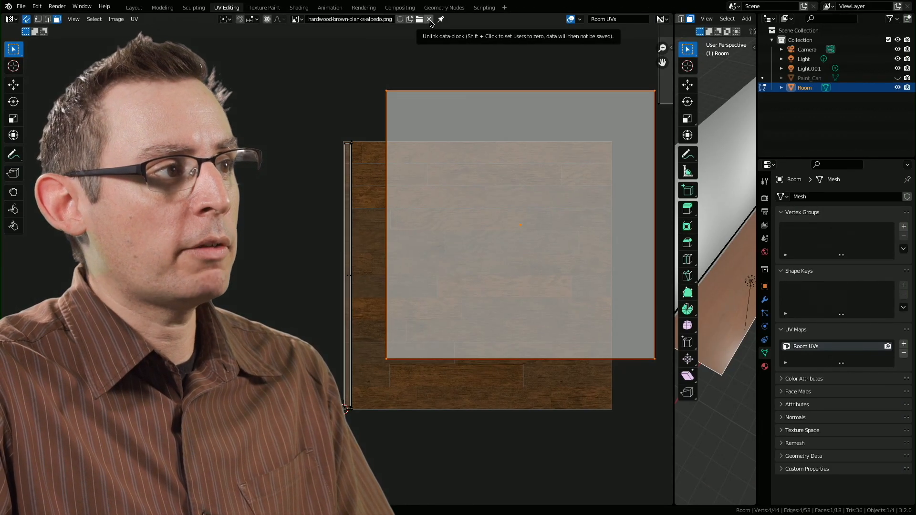
- Unlink the hardwood-brown-planks-albedo.png image from the UV editor
{"action": "left_click", "coordinate": [847, 42]}
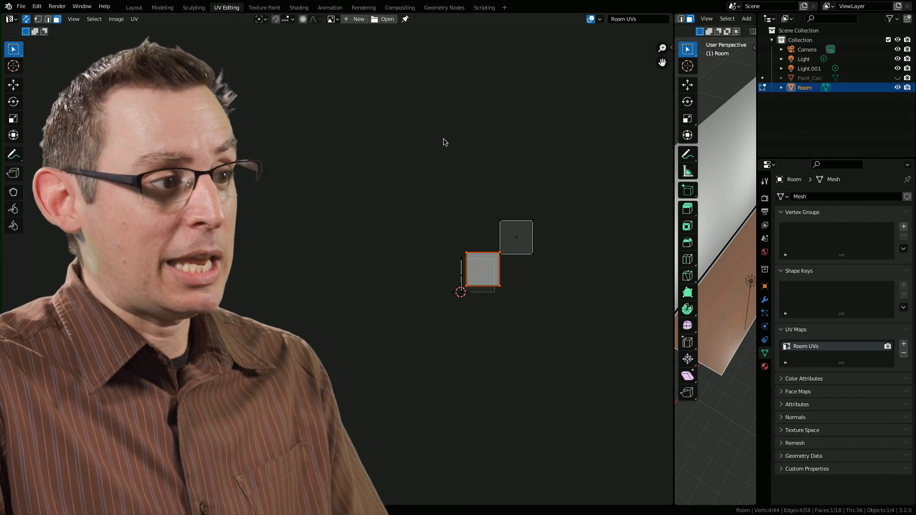
{"action": "scroll", "coordinate": [389, 229], "scroll_direction": "up", "scroll_amount": 8}
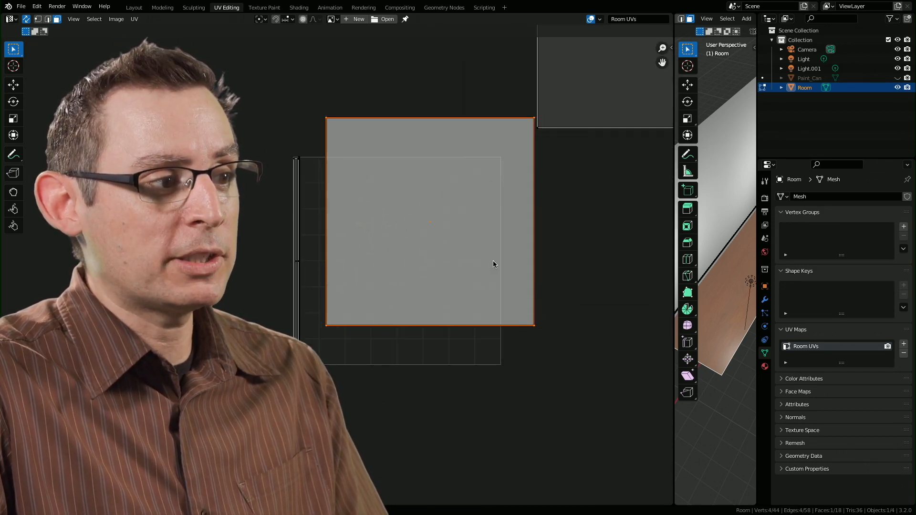
{"action": "scroll", "coordinate": [494, 264], "scroll_direction": "up", "scroll_amount": 1}
- Deselect the floor face, view the room from a lower angle, and bring the UV layout back into full view
{"action": "left_click_drag", "start_coordinate": [673, 231], "coordinate": [436, 244]}
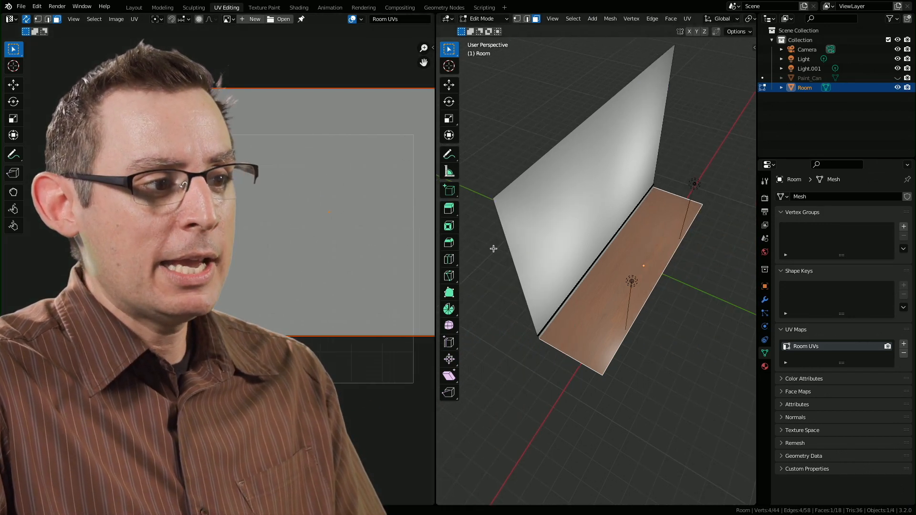
{"action": "left_click", "coordinate": [682, 299]}
{"action": "middle_click_drag", "start_coordinate": [682, 298], "coordinate": [515, 286]}
{"action": "left_click_drag", "start_coordinate": [439, 219], "coordinate": [583, 224]}
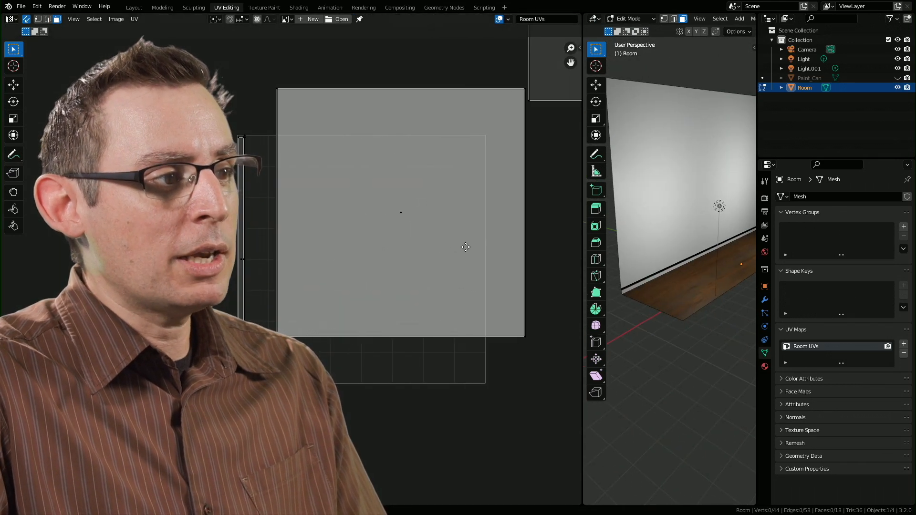
{"action": "middle_click_drag", "start_coordinate": [457, 231], "coordinate": [541, 231]}
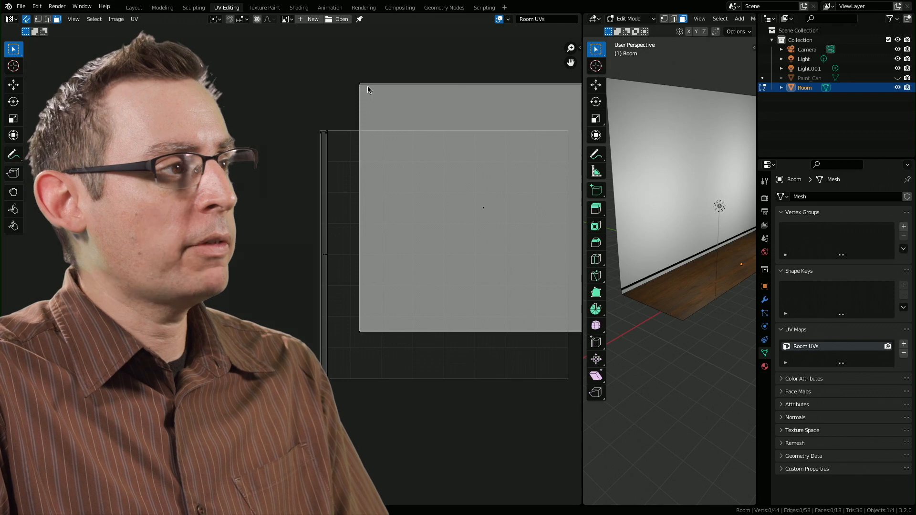
- Display the hardwood-brown-planks-albedo.png image behind the UV layout again and fit it in view
{"action": "left_click", "coordinate": [136, 19]}
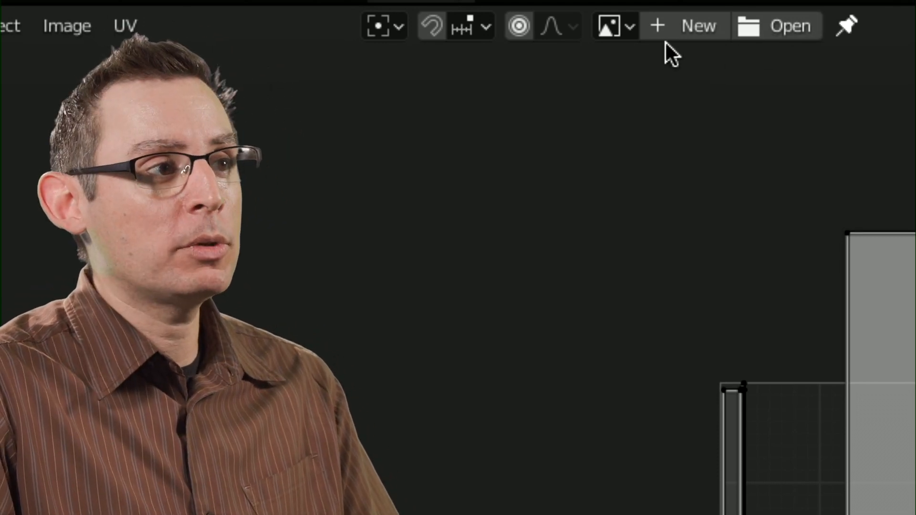
{"action": "left_click", "coordinate": [631, 28]}
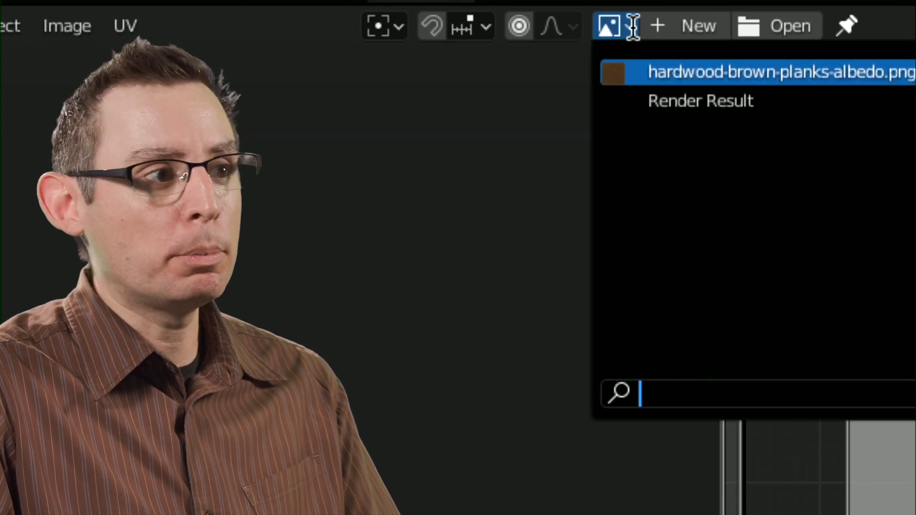
{"action": "left_click", "coordinate": [794, 74]}
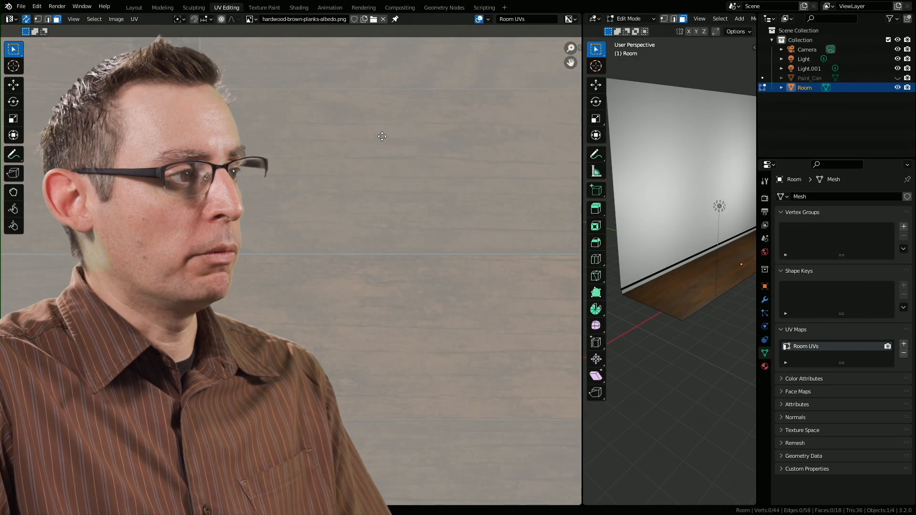
{"action": "scroll", "coordinate": [382, 137], "scroll_direction": "down", "scroll_amount": 6}
{"action": "scroll", "coordinate": [462, 219], "scroll_direction": "up", "scroll_amount": 3}
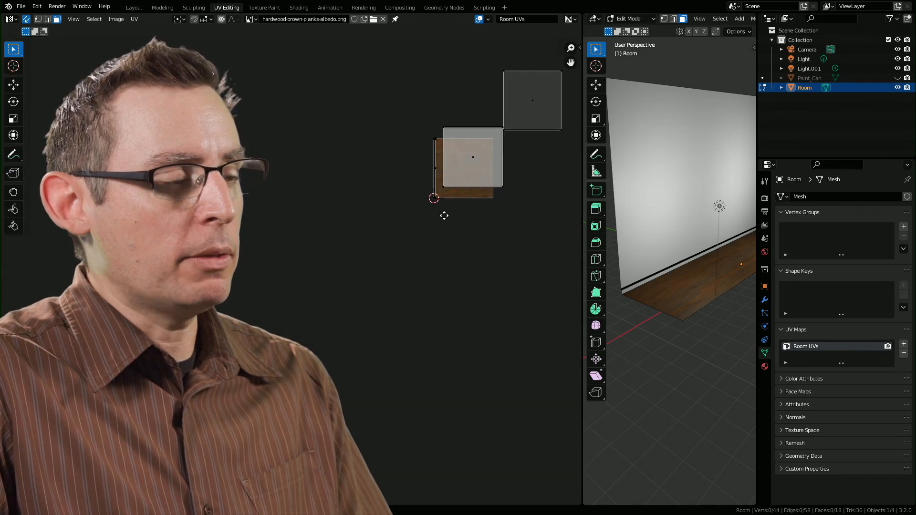
{"action": "scroll", "coordinate": [444, 216], "scroll_direction": "up", "scroll_amount": 5}
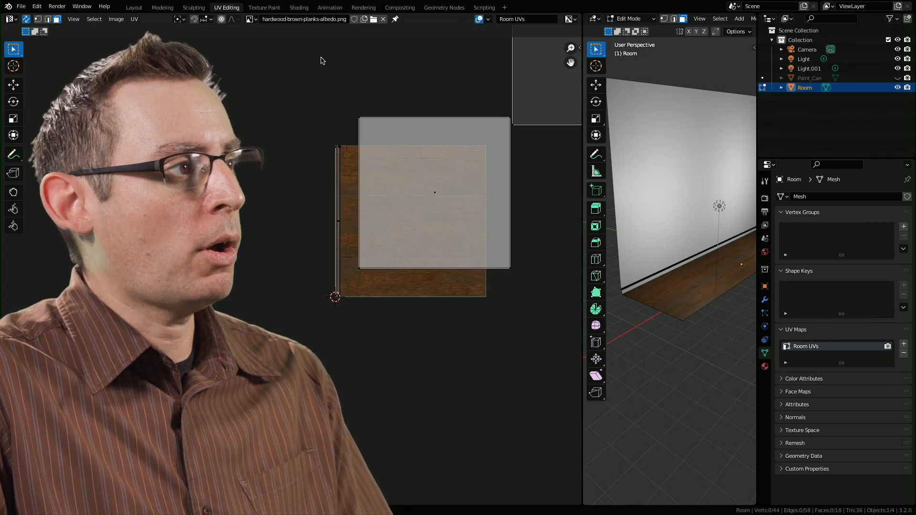
- Unlink the plank image from the UV editor and frame the selected floor face's UVs
{"action": "left_click", "coordinate": [383, 19]}
{"action": "left_click", "coordinate": [398, 215]}
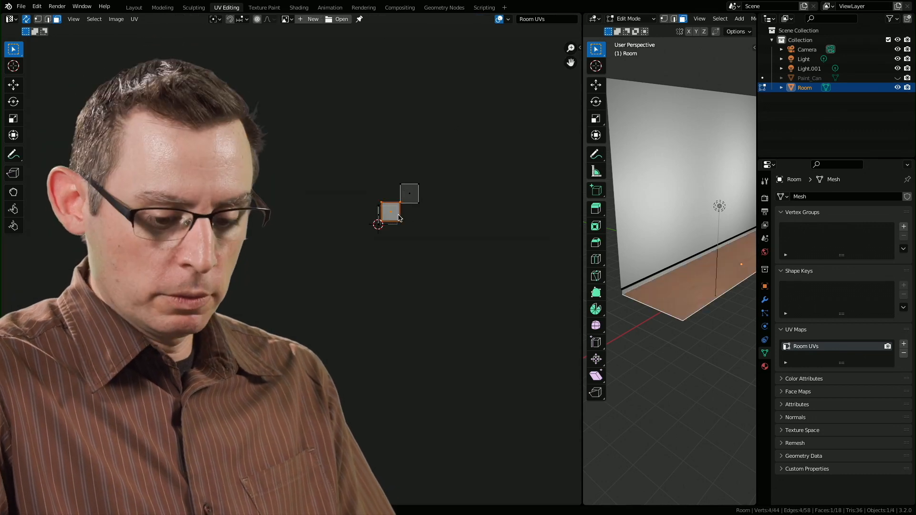
{"action": "key", "text": "KP_Decimal"}
{"action": "scroll", "coordinate": [467, 182], "scroll_direction": "down", "scroll_amount": 1}
{"action": "middle_click_drag", "start_coordinate": [437, 185], "coordinate": [504, 168]}
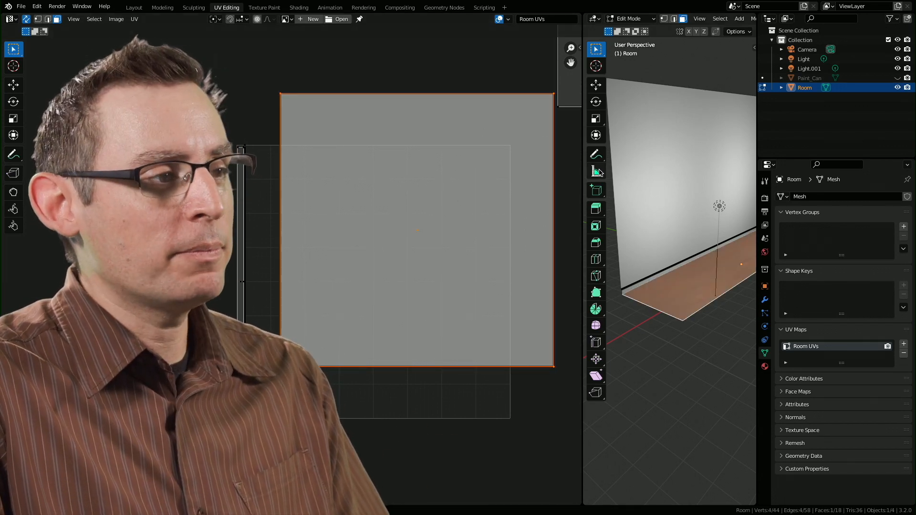
- Widen the 3D viewport and show the whole room from above with the floor face selected
{"action": "left_click_drag", "start_coordinate": [583, 166], "coordinate": [481, 167]}
{"action": "middle_click_drag", "start_coordinate": [625, 171], "coordinate": [647, 235]}
{"action": "left_click", "coordinate": [680, 237]}
{"action": "left_click", "coordinate": [646, 234]}
{"action": "middle_click_drag", "start_coordinate": [328, 184], "coordinate": [296, 180]}
{"action": "mouse_move", "coordinate": [637, 223]}
{"action": "middle_mouse_down"}
{"action": "mouse_move", "coordinate": [647, 231]}
{"action": "mouse_move", "coordinate": [643, 214]}
{"action": "middle_mouse_up"}
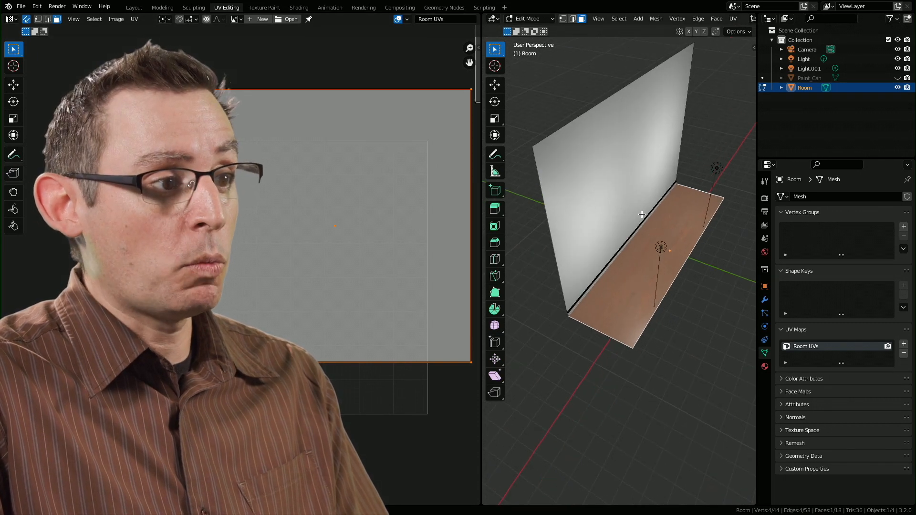
- Deselect the floor face and examine its wood plank texture up close in the 3D viewport
{"action": "left_click", "coordinate": [697, 285]}
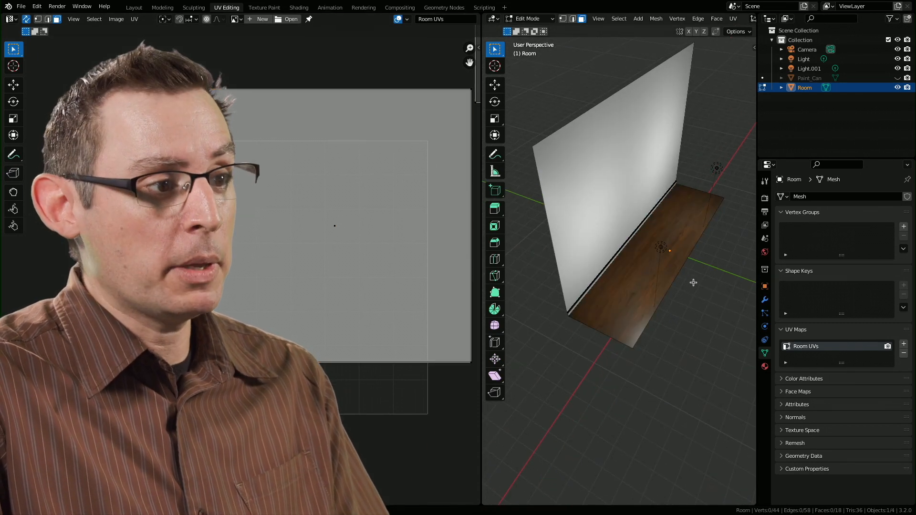
{"action": "middle_click_drag", "start_coordinate": [697, 286], "coordinate": [657, 282]}
{"action": "scroll", "coordinate": [656, 282], "scroll_direction": "up", "scroll_amount": 8}
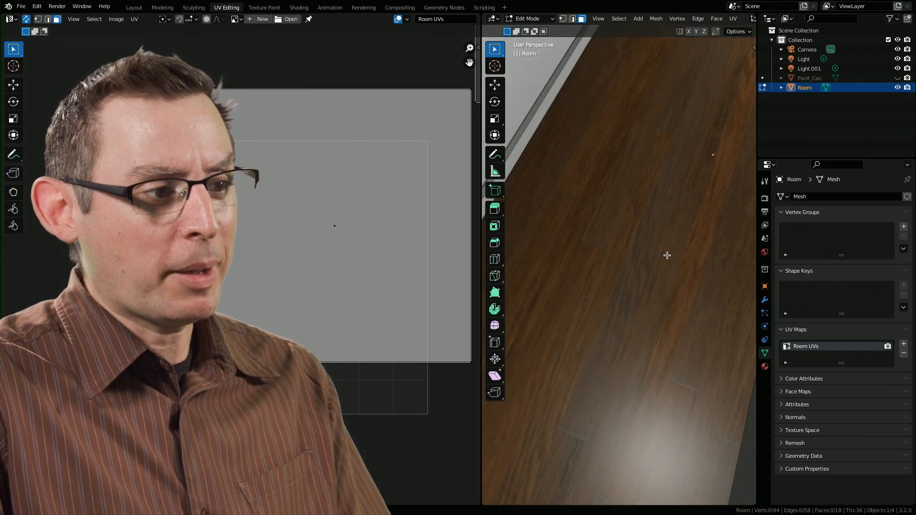
{"action": "scroll", "coordinate": [668, 253], "scroll_direction": "down", "scroll_amount": 5}
{"action": "scroll", "coordinate": [677, 258], "scroll_direction": "up", "scroll_amount": 6}
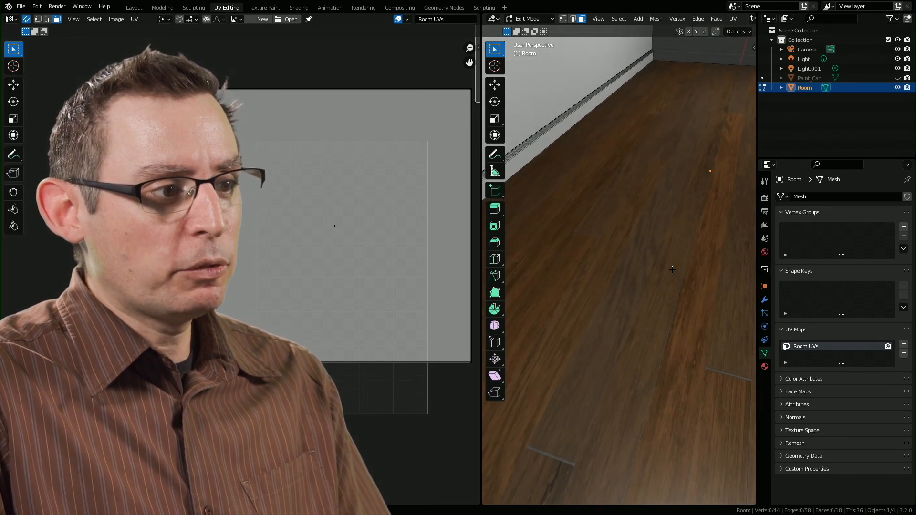
{"action": "scroll", "coordinate": [675, 282], "scroll_direction": "down", "scroll_amount": 2}
{"action": "middle_click_drag", "start_coordinate": [675, 281], "coordinate": [659, 274]}
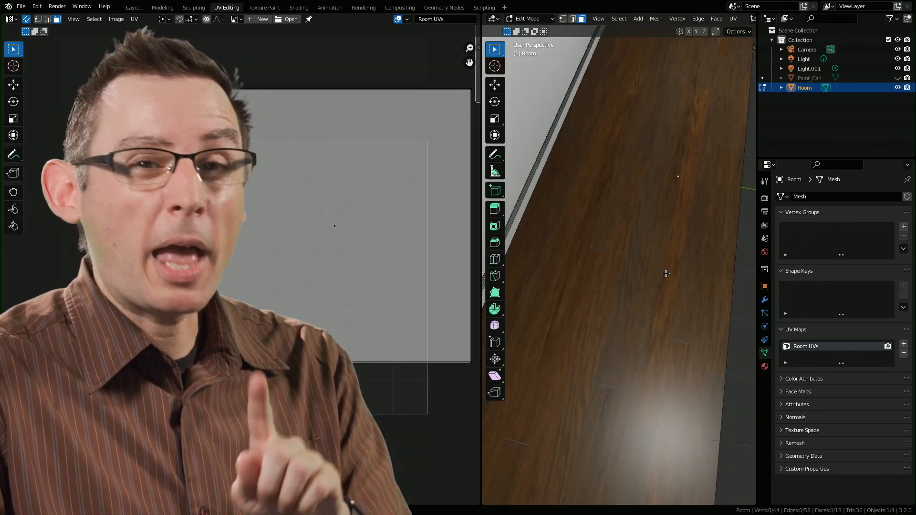
- Select the floor face in the UV editor and shift its UVs slightly sideways
{"action": "left_click", "coordinate": [354, 247]}
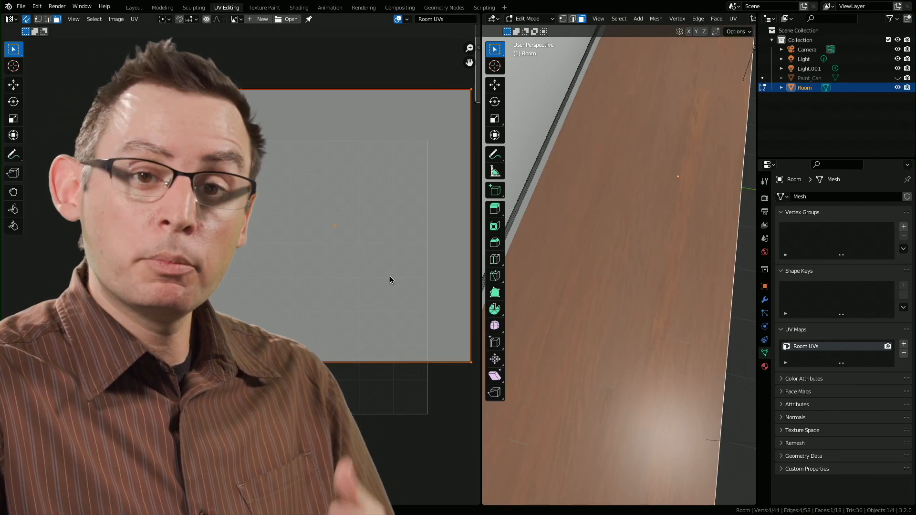
{"action": "scroll", "coordinate": [400, 220], "scroll_direction": "down", "scroll_amount": 2}
{"action": "scroll", "coordinate": [399, 225], "scroll_direction": "up", "scroll_amount": 2}
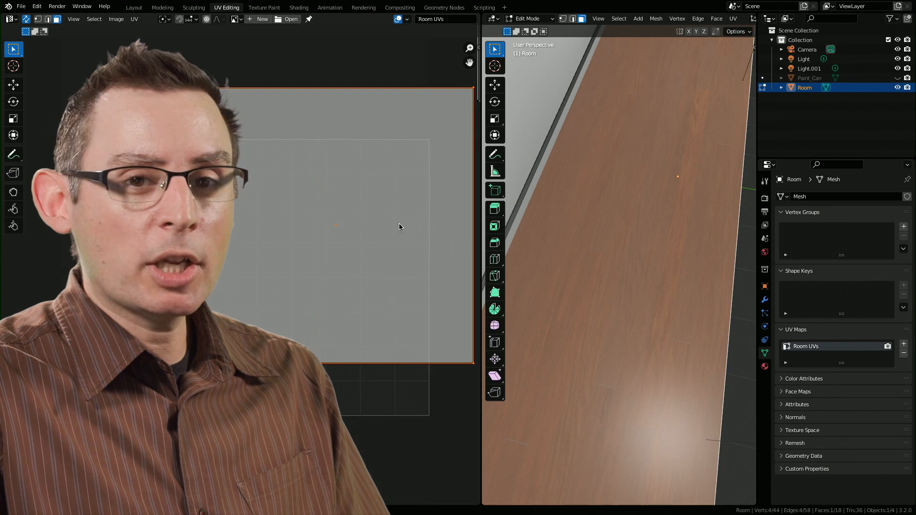
{"action": "scroll", "coordinate": [422, 241], "scroll_direction": "down", "scroll_amount": 3}
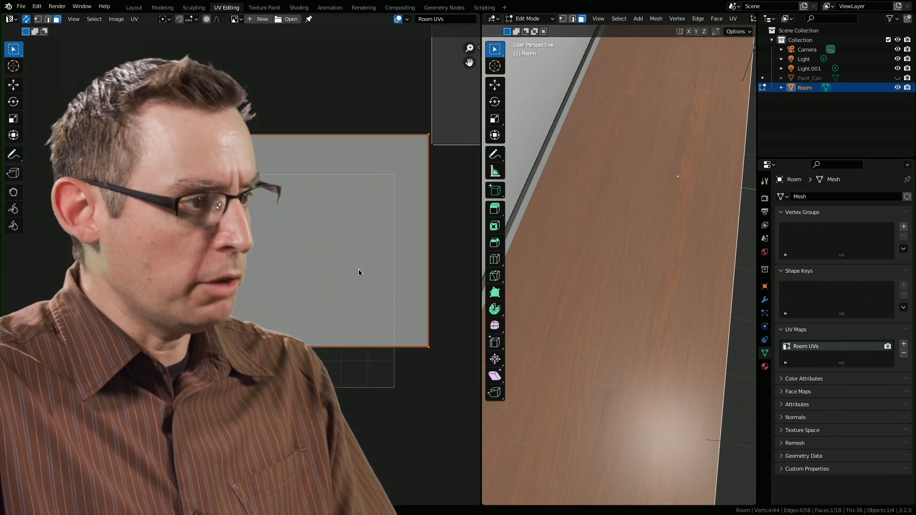
{"action": "key", "text": "g"}
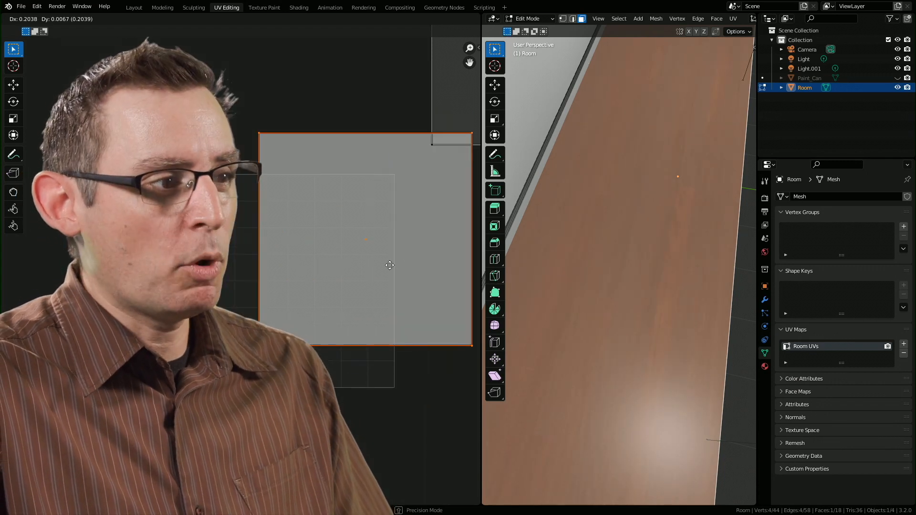
{"action": "left_click", "coordinate": [370, 268]}
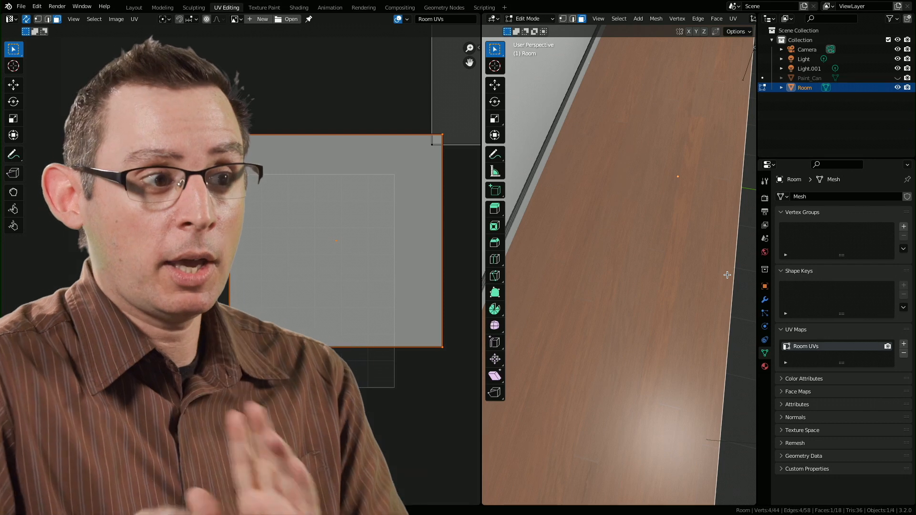
- Deselect and reselect the floor face in the 3D viewport, examining its plank texture from farther away
{"action": "left_click", "coordinate": [743, 282]}
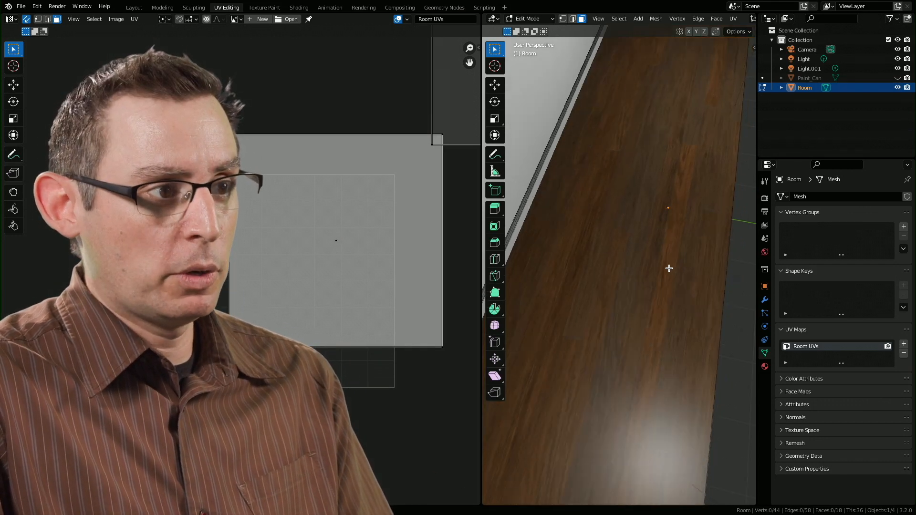
{"action": "scroll", "coordinate": [673, 215], "scroll_direction": "down", "scroll_amount": 5}
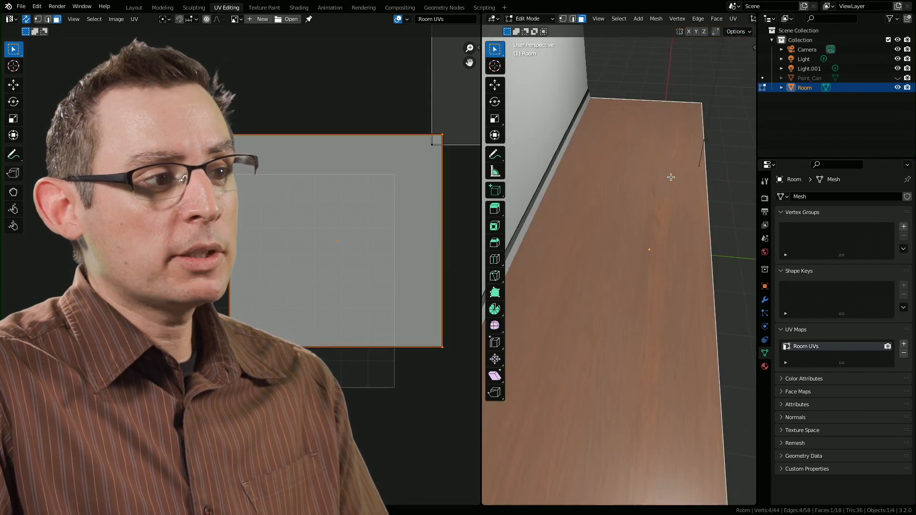
{"action": "left_click", "coordinate": [627, 201]}
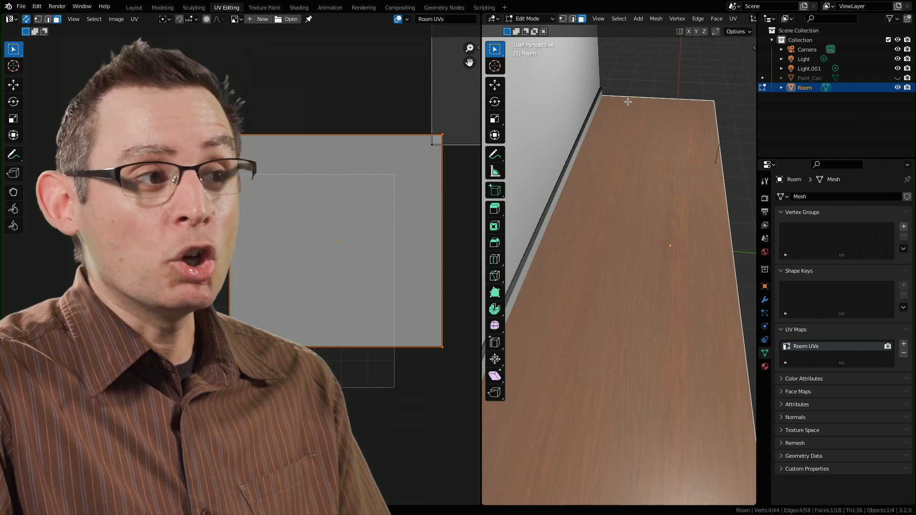
{"action": "scroll", "coordinate": [659, 216], "scroll_direction": "down", "scroll_amount": 3}
{"action": "middle_click_drag", "start_coordinate": [659, 216], "coordinate": [637, 215]}
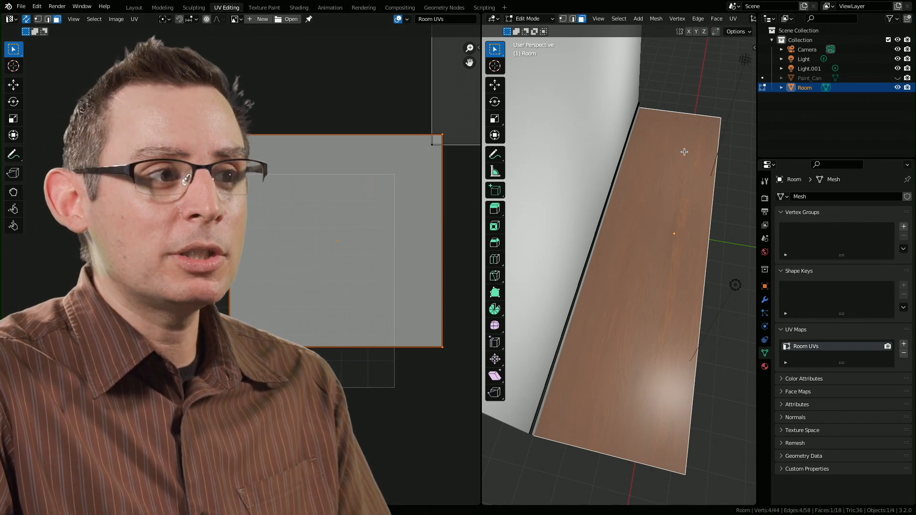
{"action": "middle_click_drag", "start_coordinate": [694, 235], "coordinate": [666, 109]}
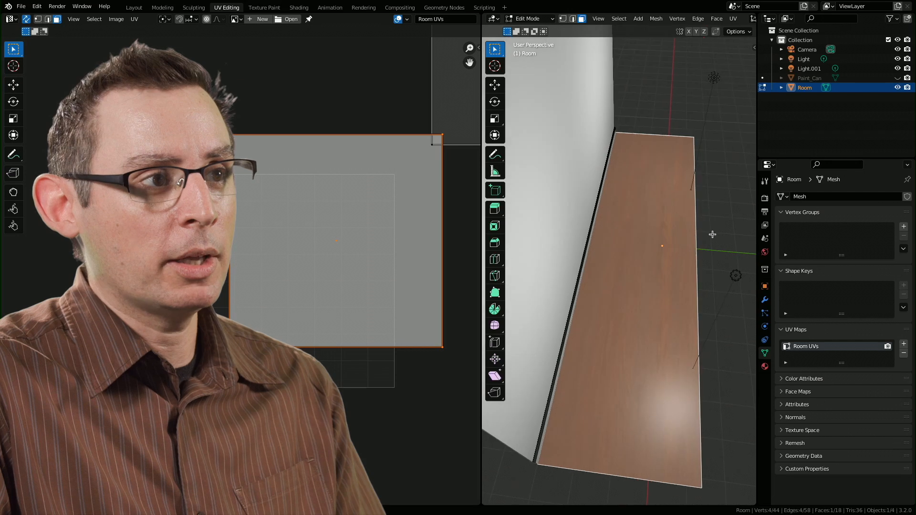
- Deselect the floor face and hide the 3D viewport overlays, showing the floor and wall without outlines
{"action": "left_click", "coordinate": [662, 105]}
{"action": "scroll", "coordinate": [687, 18], "scroll_direction": "down", "scroll_amount": 8}
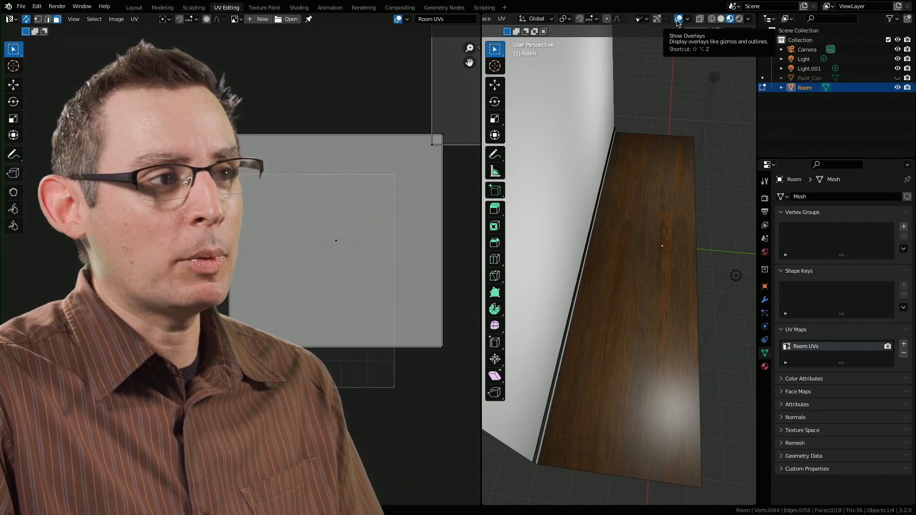
{"action": "left_click", "coordinate": [677, 20]}
{"action": "middle_click_drag", "start_coordinate": [655, 216], "coordinate": [723, 155]}
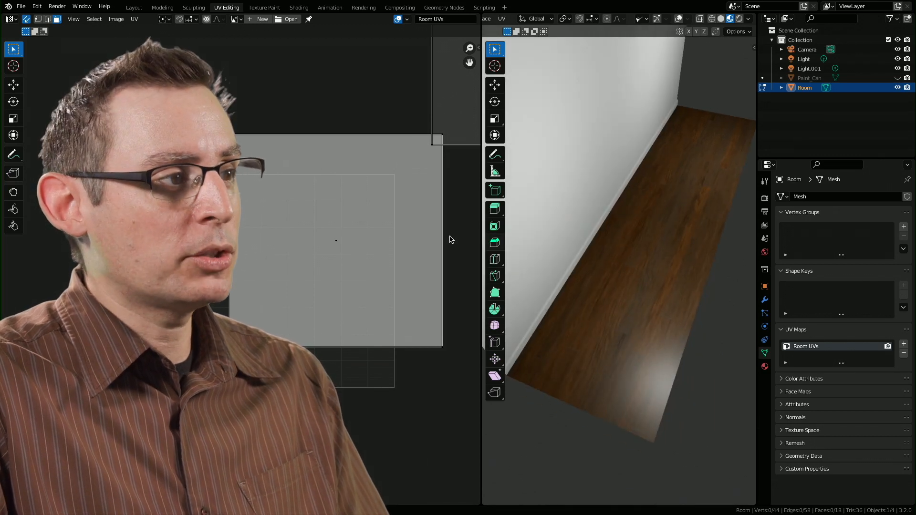
- Widen the UV editor to show more of the UV layout and select the floor face in the 3D viewport
{"action": "left_click_drag", "start_coordinate": [480, 213], "coordinate": [583, 219]}
{"action": "middle_click_drag", "start_coordinate": [389, 224], "coordinate": [474, 220]}
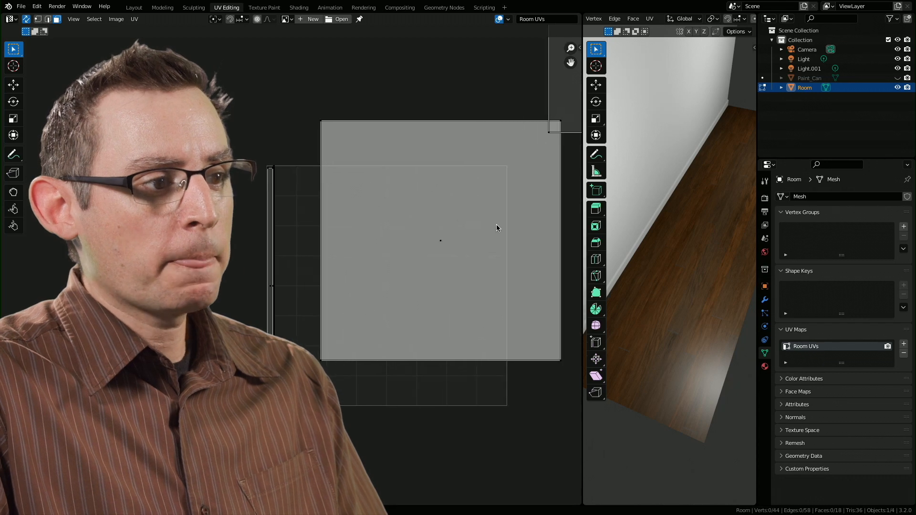
{"action": "middle_click_drag", "start_coordinate": [717, 222], "coordinate": [702, 166]}
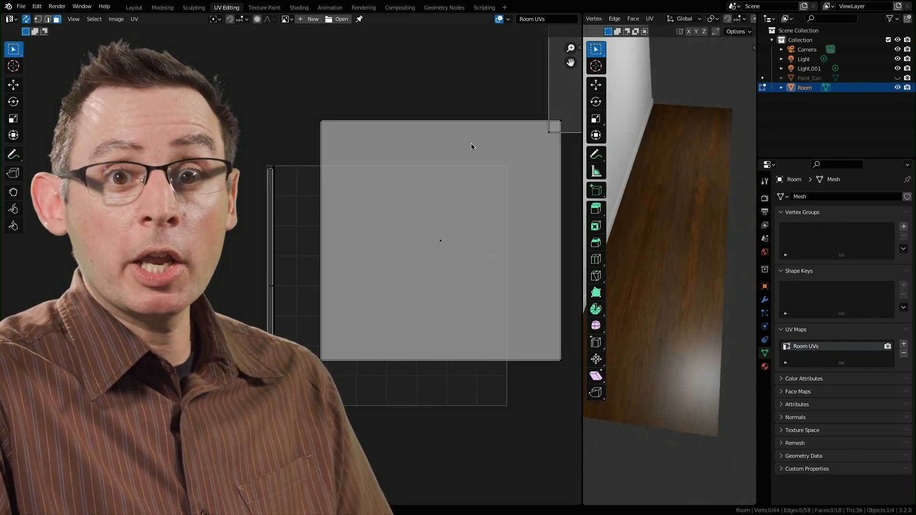
{"action": "left_click", "coordinate": [676, 241]}
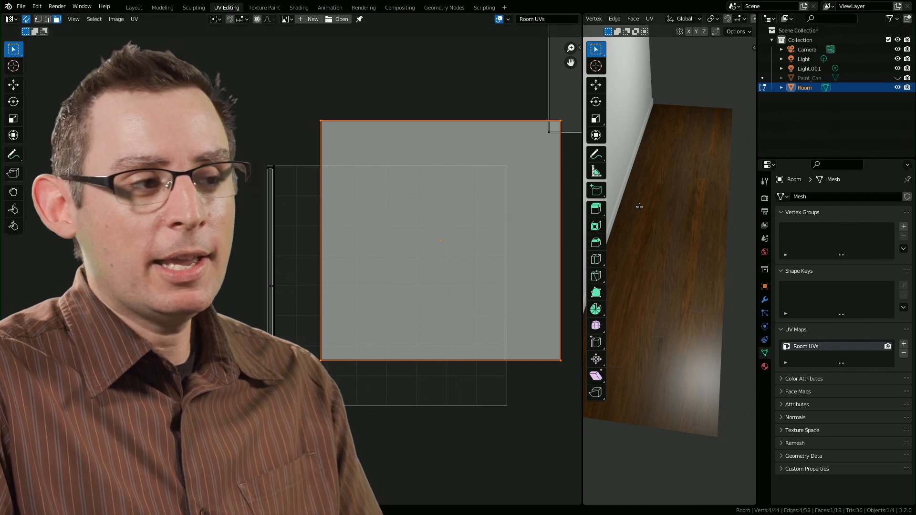
- Toggle the 3D viewport overlays to check the floor face's selection outline, leaving the overlays hidden
{"action": "scroll", "coordinate": [676, 21], "scroll_direction": "down", "scroll_amount": 5}
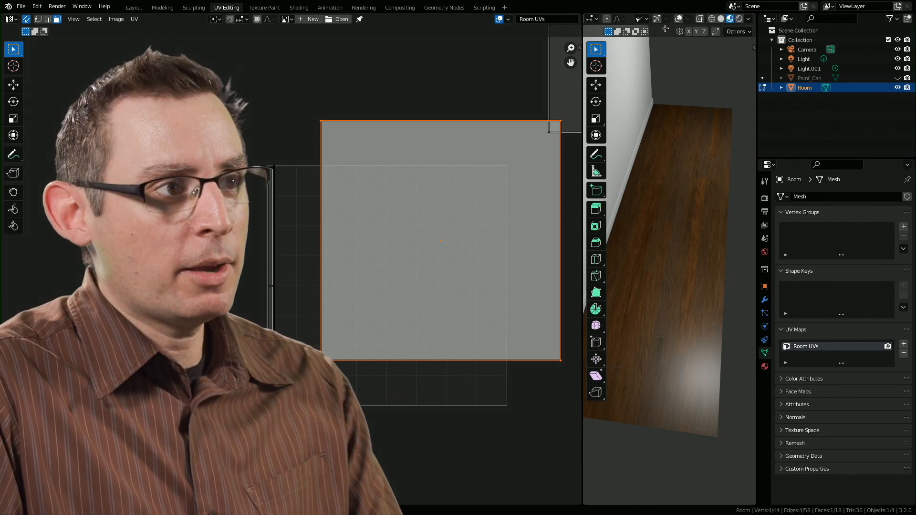
{"action": "left_click", "coordinate": [689, 20]}
{"action": "left_click", "coordinate": [678, 19]}
{"action": "left_click", "coordinate": [677, 19]}
{"action": "left_click", "coordinate": [678, 19]}
{"action": "left_click", "coordinate": [678, 19]}
{"action": "left_click", "coordinate": [678, 20]}
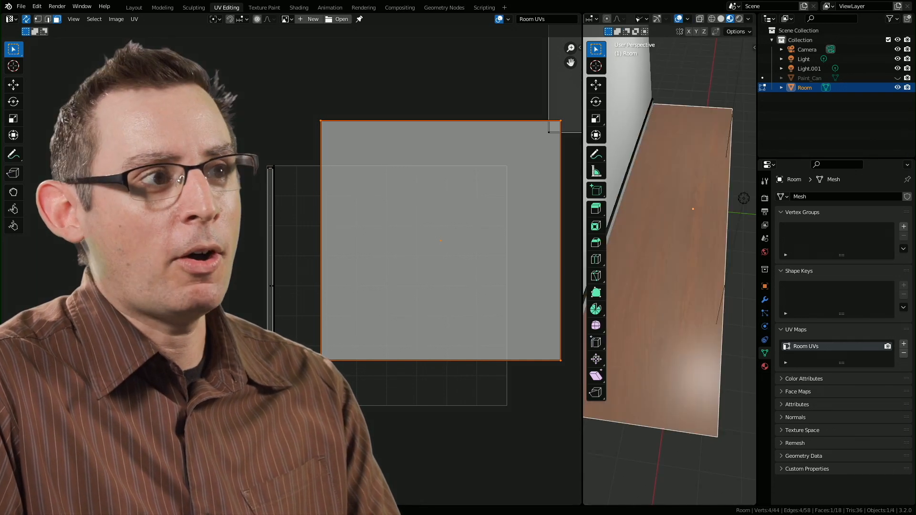
{"action": "left_click", "coordinate": [678, 19]}
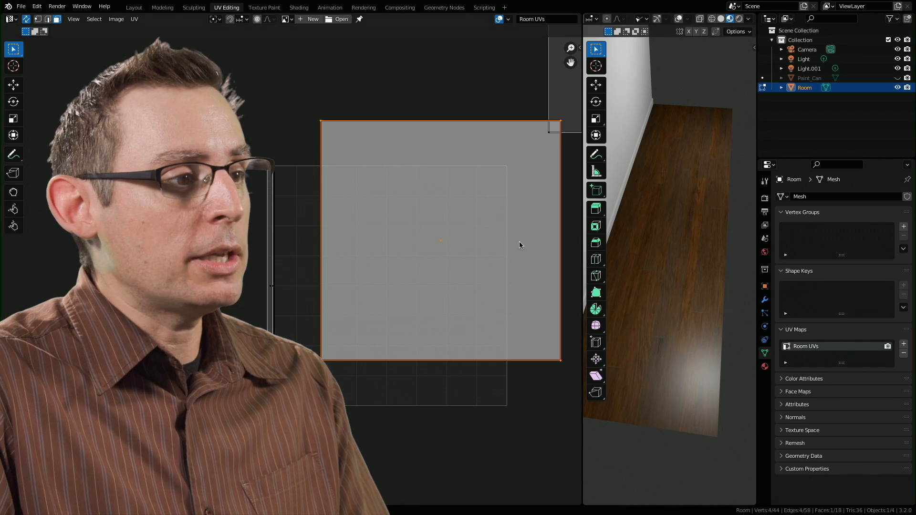
- Move the floor face's UVs sideways and down, and rotate them diagonally so the planks run at an angle
{"action": "middle_click_drag", "start_coordinate": [527, 247], "coordinate": [512, 246]}
{"action": "middle_click_drag", "start_coordinate": [660, 217], "coordinate": [668, 233]}
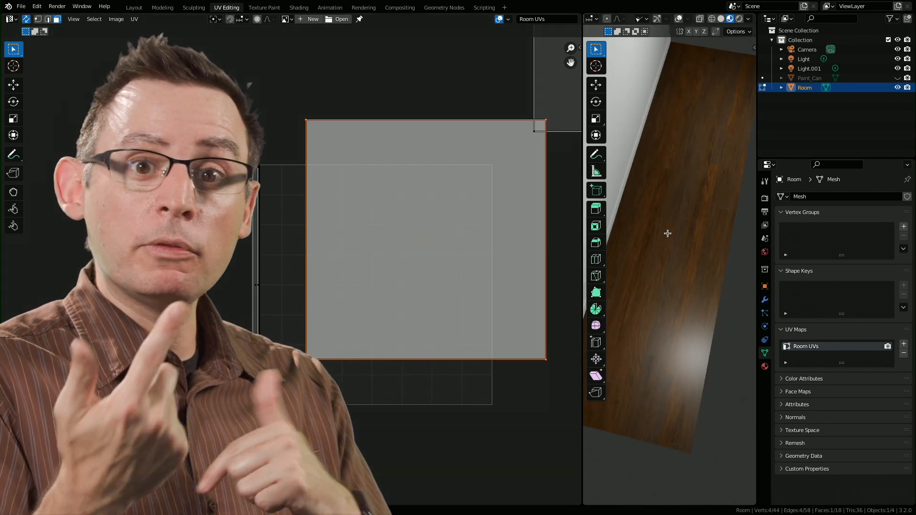
{"action": "middle_click_drag", "start_coordinate": [450, 212], "coordinate": [380, 212]}
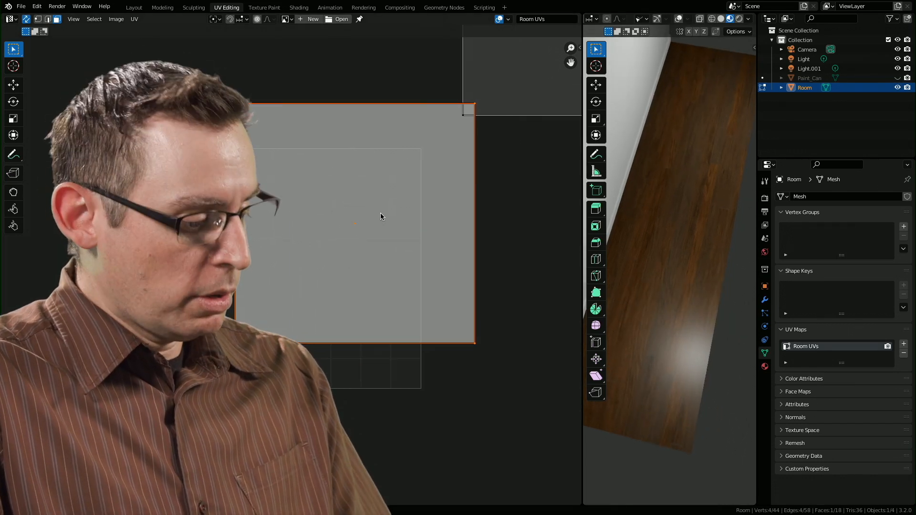
{"action": "key", "text": "g"}
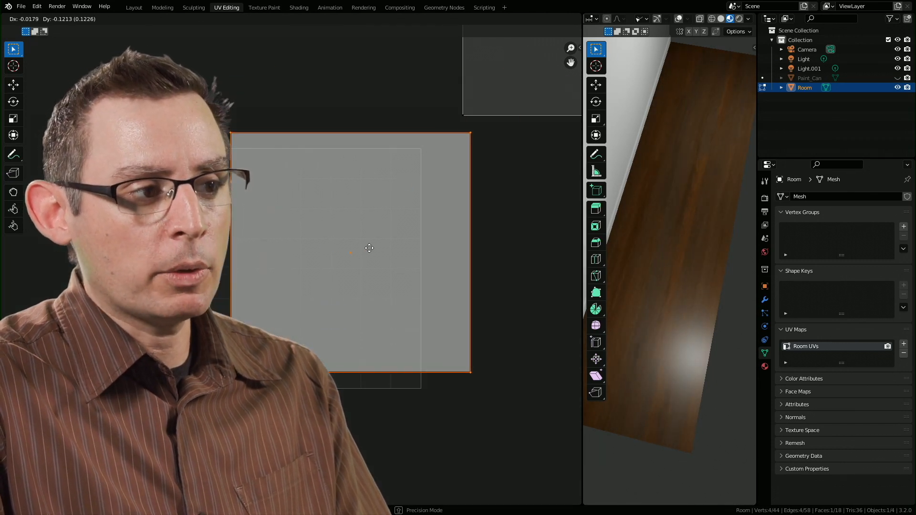
{"action": "left_click", "coordinate": [436, 249]}
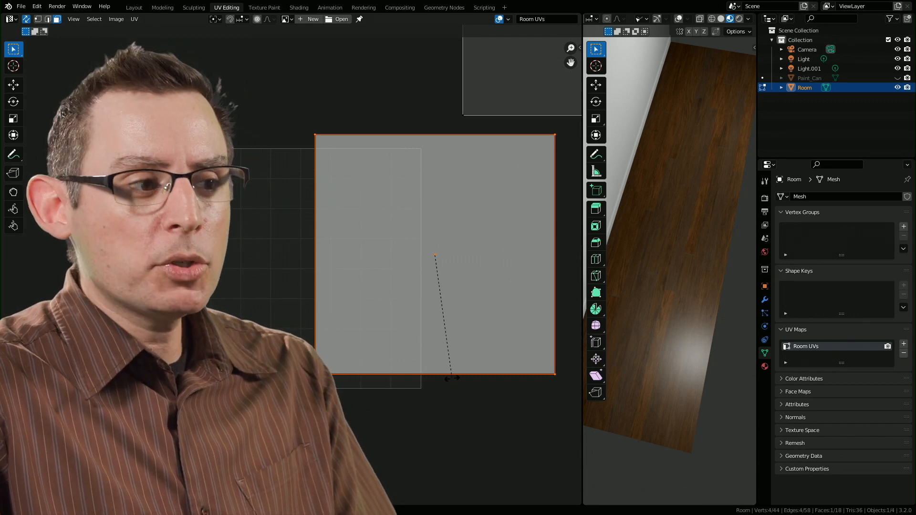
{"action": "left_click", "coordinate": [519, 306]}
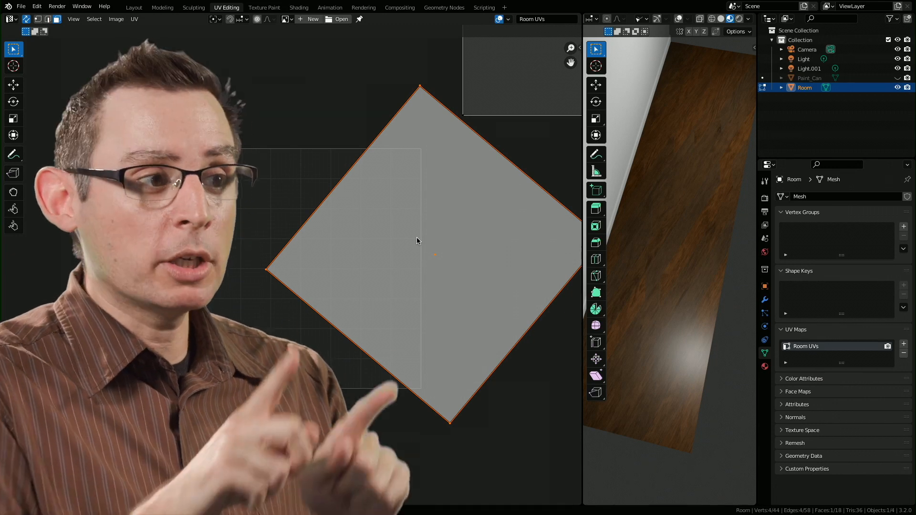
- Widen the 3D viewport and orbit it to show the whole floor with its diagonal planks
{"action": "middle_click_drag", "start_coordinate": [654, 184], "coordinate": [689, 201]}
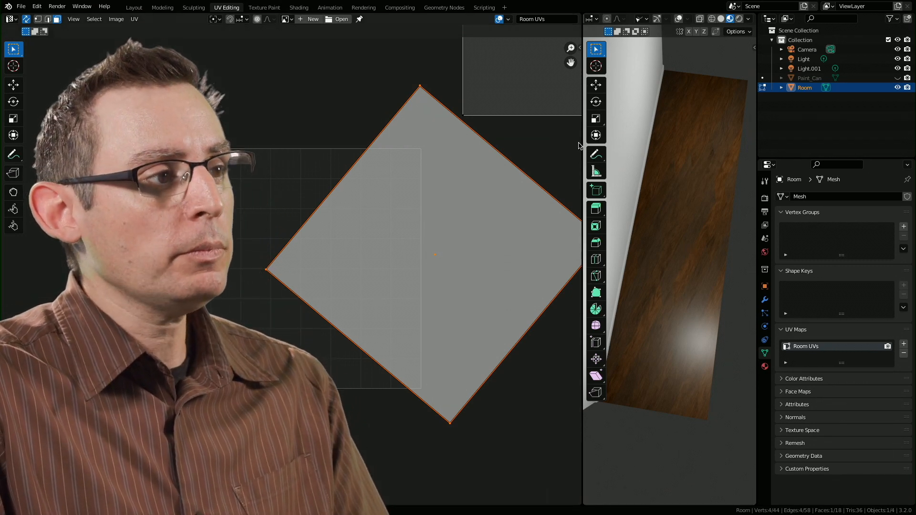
{"action": "left_click_drag", "start_coordinate": [582, 145], "coordinate": [497, 146]}
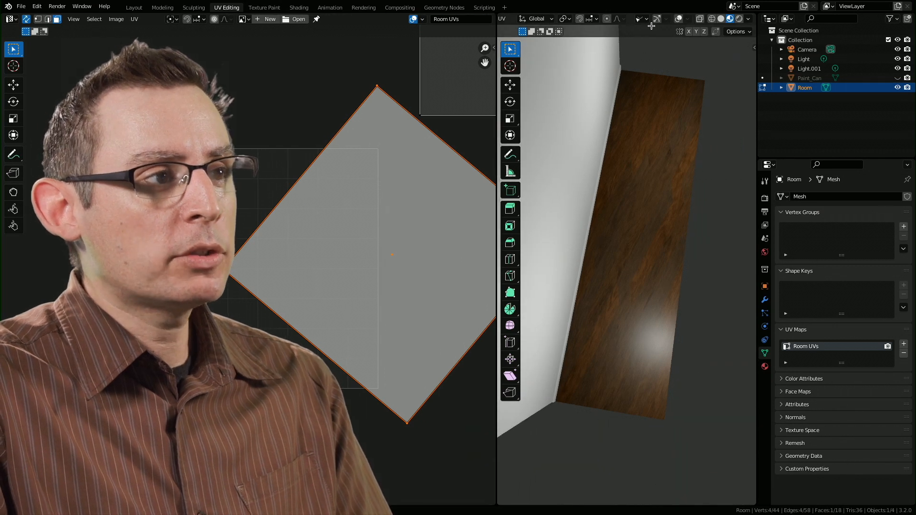
{"action": "scroll", "coordinate": [654, 22], "scroll_direction": "up", "scroll_amount": 5}
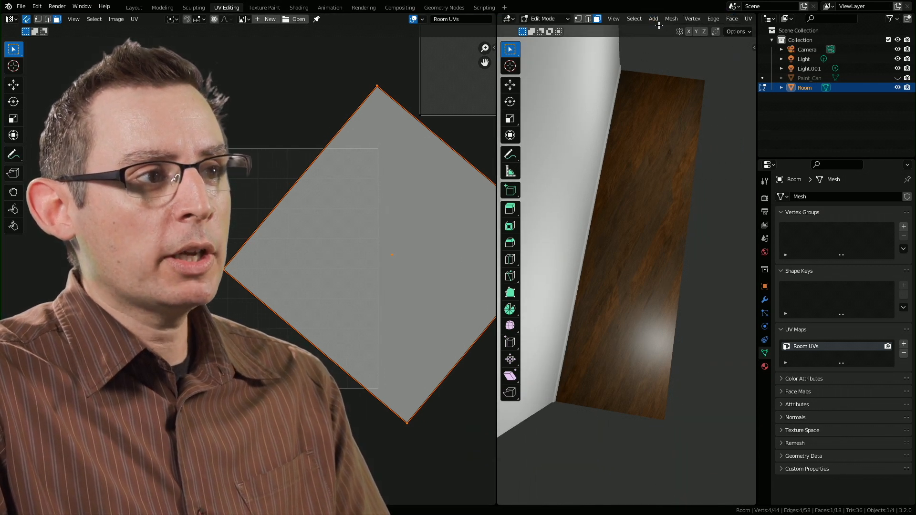
{"action": "scroll", "coordinate": [695, 21], "scroll_direction": "down", "scroll_amount": 2}
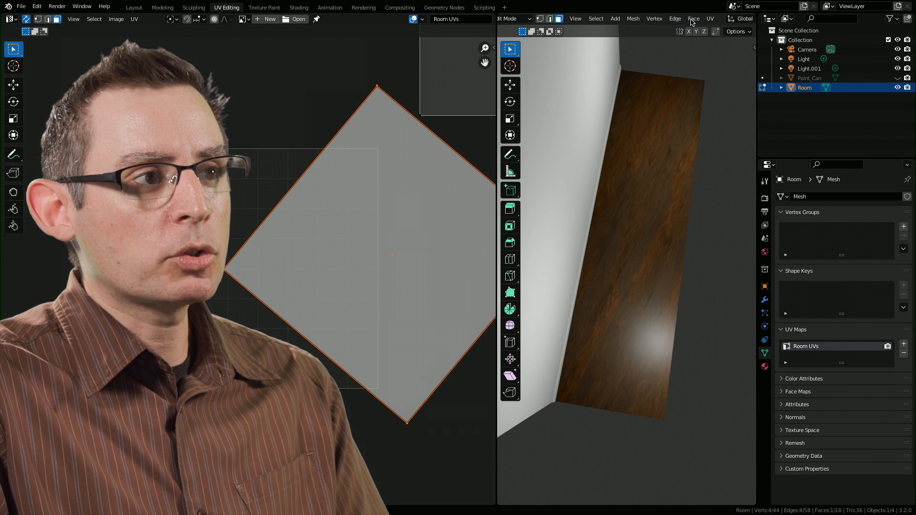
- Compare the UV commands offered by the 3D viewport and the UV editor, including Live Unwrap
{"action": "left_click", "coordinate": [710, 20]}
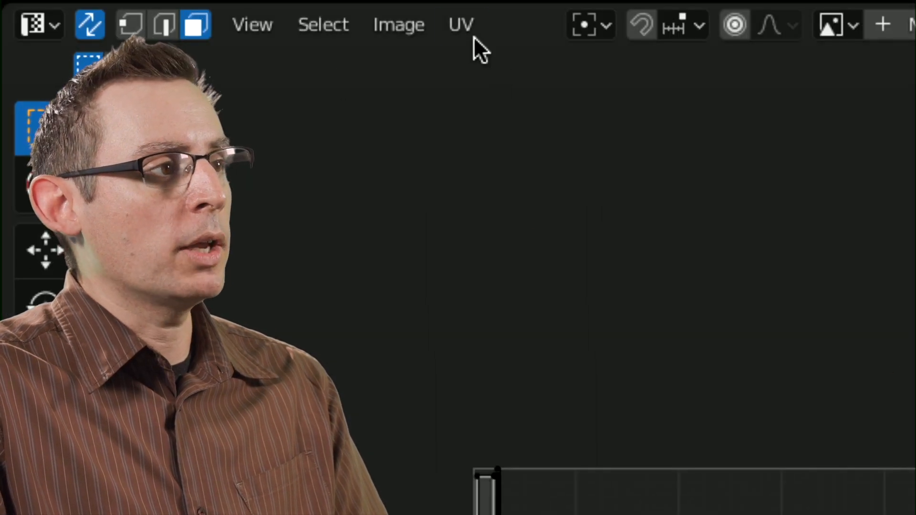
{"action": "left_click", "coordinate": [135, 20]}
{"action": "mouse_move", "coordinate": [505, 84]}
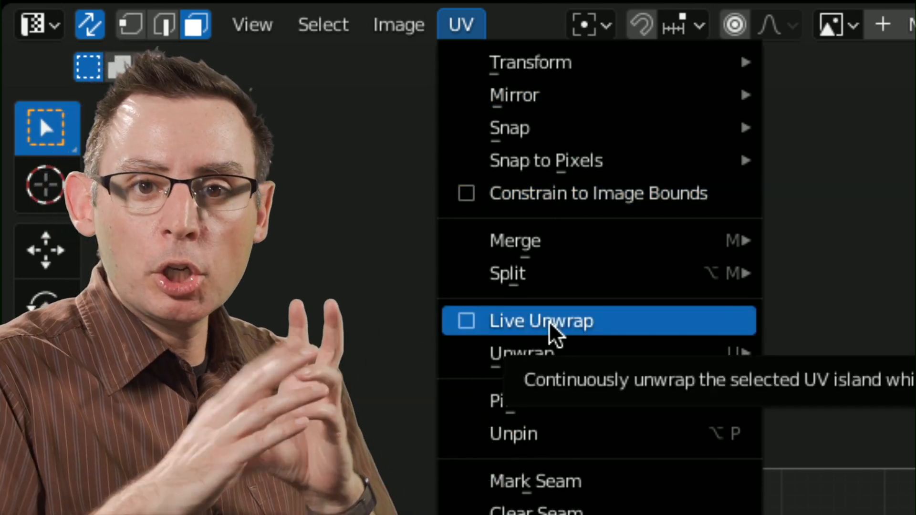
{"action": "mouse_move", "coordinate": [555, 344]}
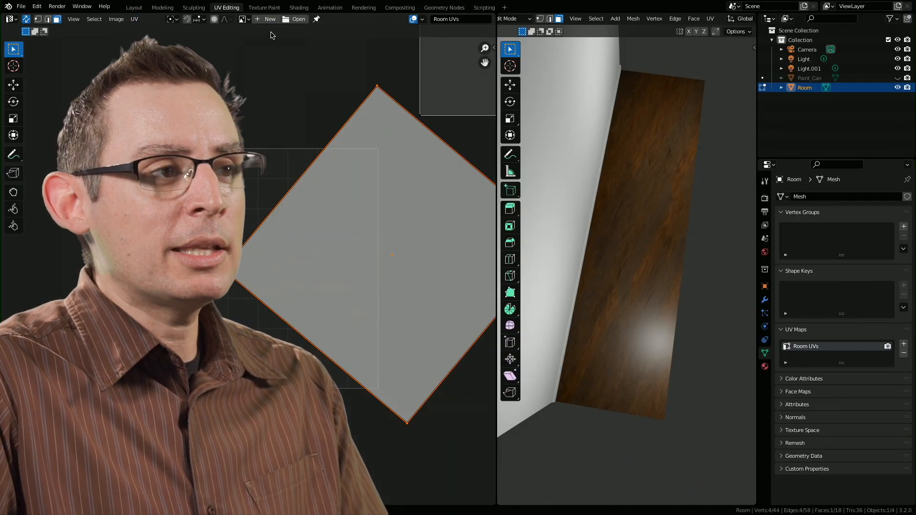
{"action": "left_click", "coordinate": [711, 19]}
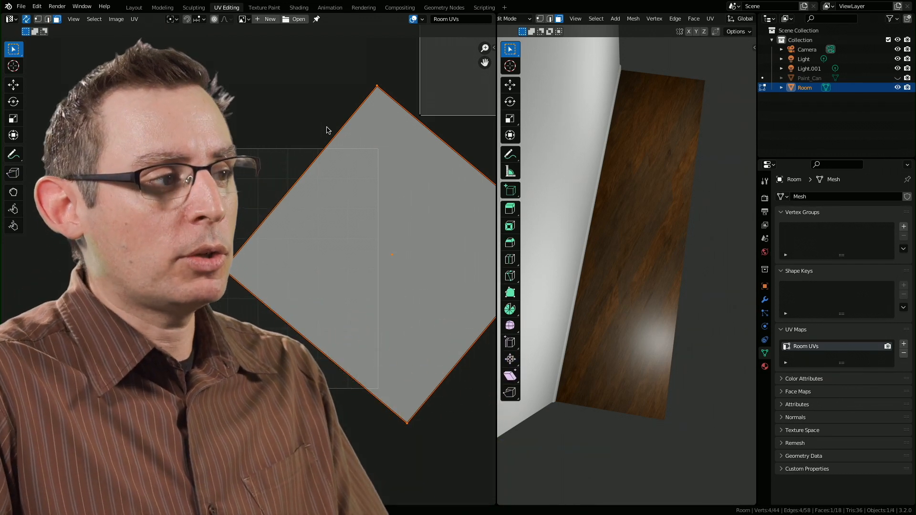
- Unwrap the selected floor face again with Cube Projection
{"action": "middle_click_drag", "start_coordinate": [629, 149], "coordinate": [653, 159]}
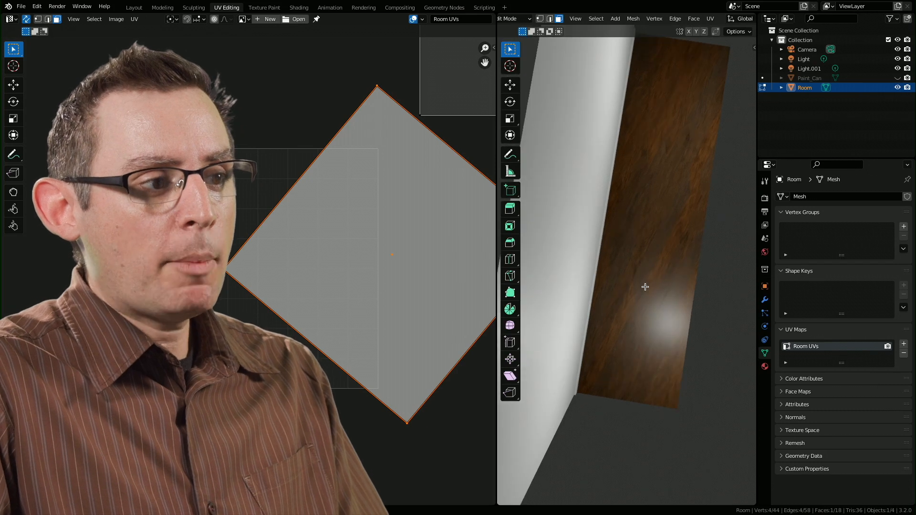
{"action": "middle_click_drag", "start_coordinate": [650, 251], "coordinate": [637, 291]}
{"action": "middle_click_drag", "start_coordinate": [355, 185], "coordinate": [262, 175]}
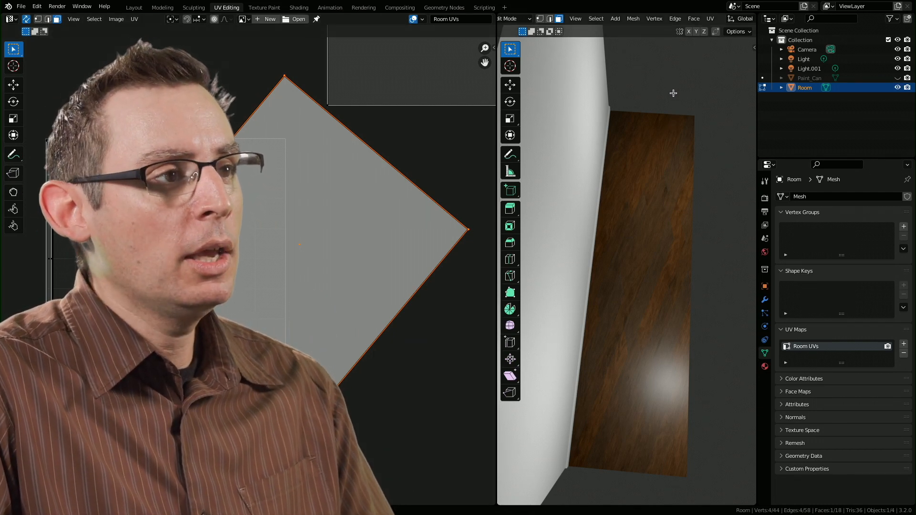
{"action": "left_click", "coordinate": [711, 20]}
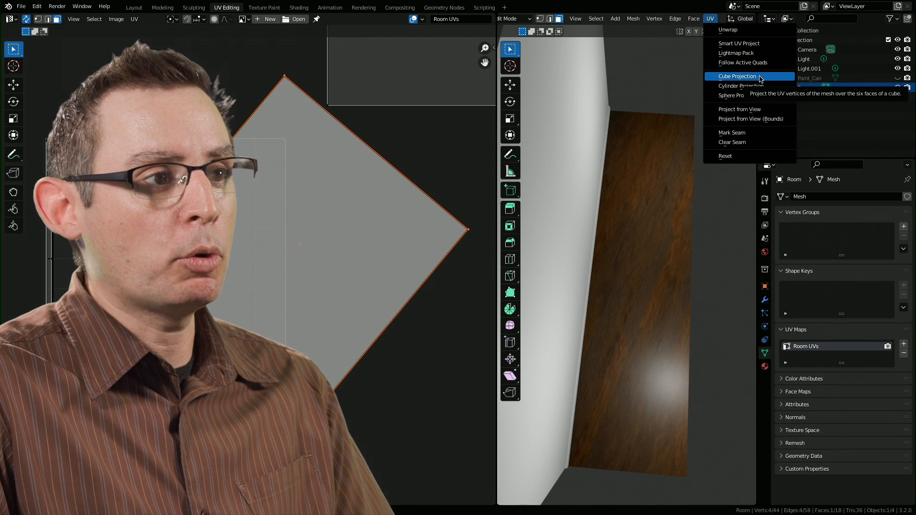
{"action": "left_click", "coordinate": [760, 80]}
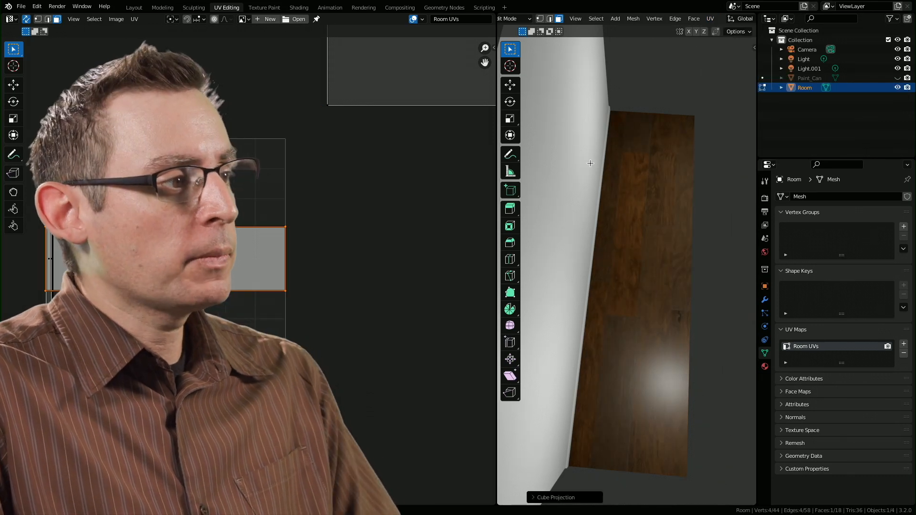
- Examine the floor face's re-projected UVs in the UV editor and compare them with the plank direction and size in the room
{"action": "middle_click_drag", "start_coordinate": [233, 230], "coordinate": [411, 228]}
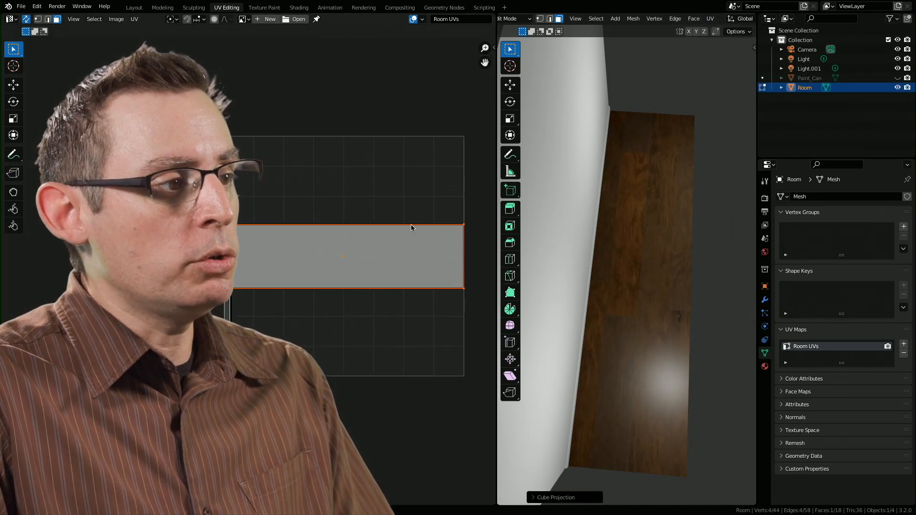
{"action": "left_click_drag", "start_coordinate": [496, 220], "coordinate": [631, 219]}
{"action": "middle_click_drag", "start_coordinate": [471, 234], "coordinate": [549, 234]}
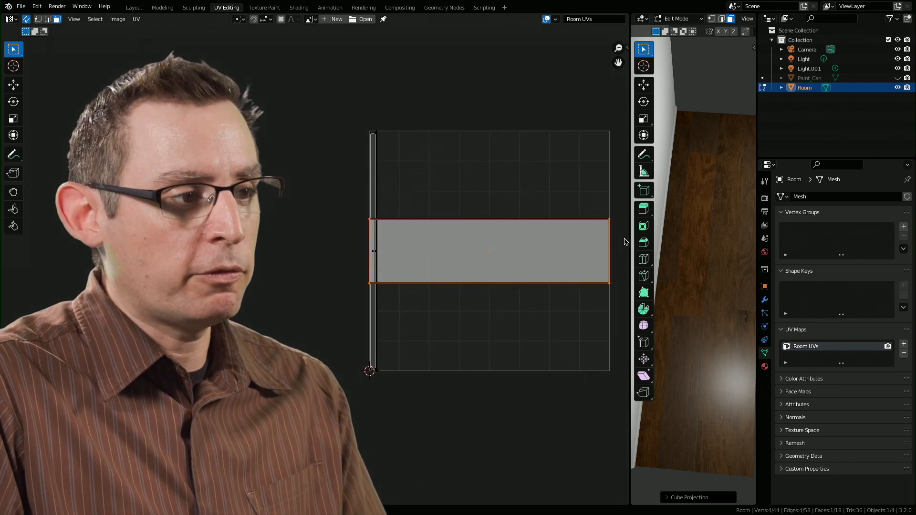
{"action": "left_click_drag", "start_coordinate": [629, 238], "coordinate": [588, 241]}
{"action": "middle_click_drag", "start_coordinate": [693, 277], "coordinate": [682, 258]}
{"action": "middle_click_drag", "start_coordinate": [515, 262], "coordinate": [491, 260]}
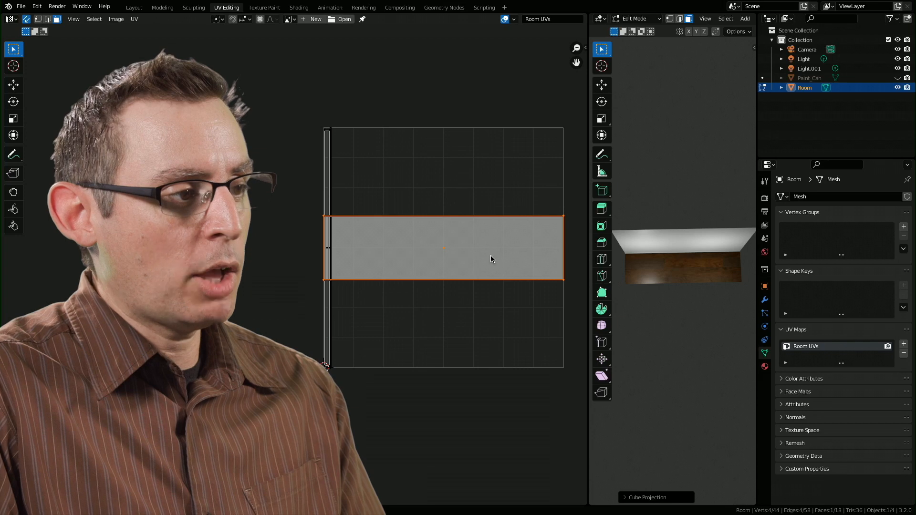
{"action": "middle_click_drag", "start_coordinate": [658, 267], "coordinate": [703, 264]}
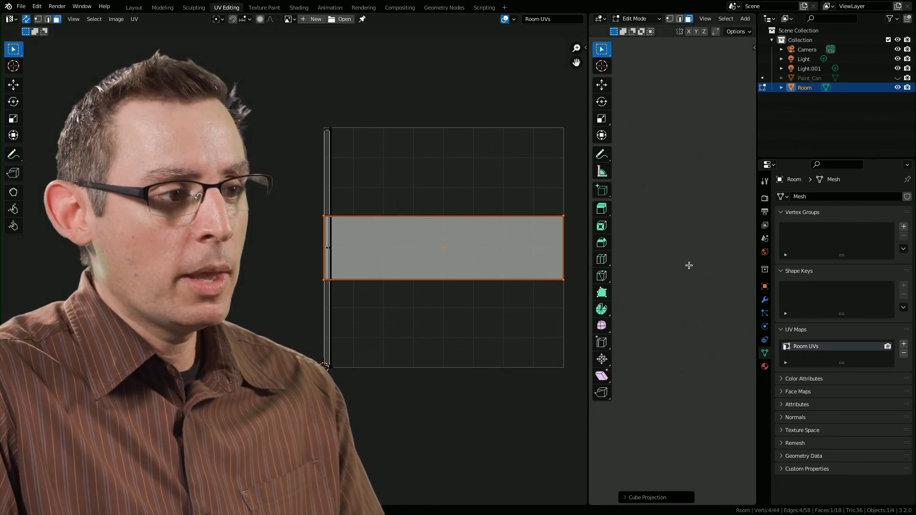
{"action": "middle_click_drag", "start_coordinate": [612, 262], "coordinate": [591, 259]}
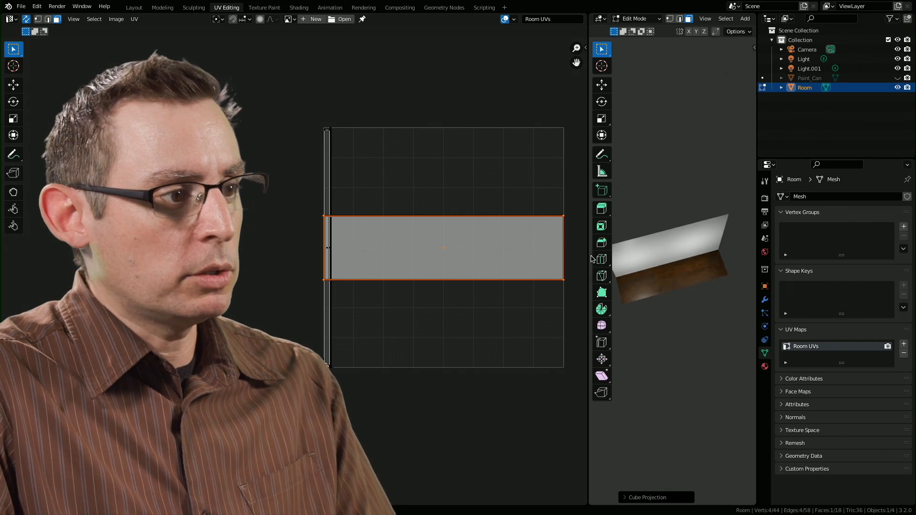
{"action": "left_click_drag", "start_coordinate": [589, 254], "coordinate": [409, 264]}
{"action": "scroll", "coordinate": [531, 266], "scroll_direction": "up", "scroll_amount": 6}
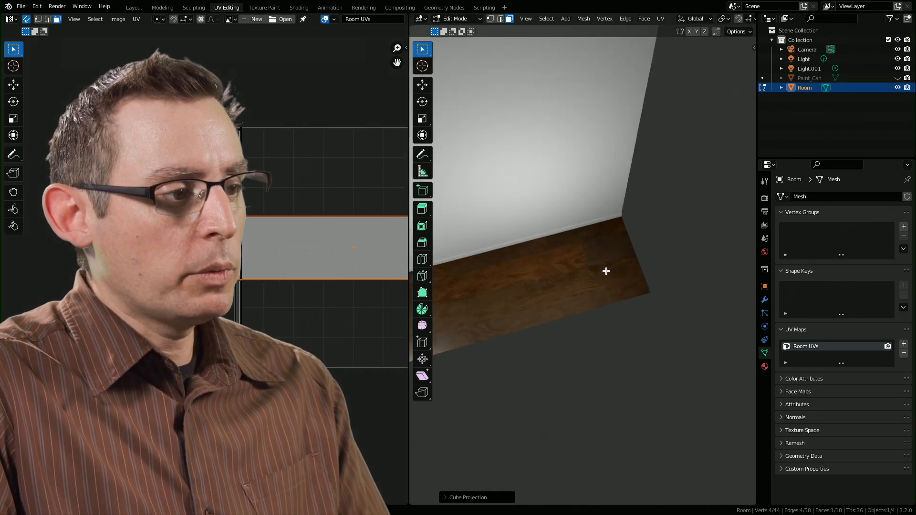
{"action": "middle_click_drag", "start_coordinate": [649, 275], "coordinate": [565, 269]}
{"action": "scroll", "coordinate": [664, 271], "scroll_direction": "up", "scroll_amount": 4}
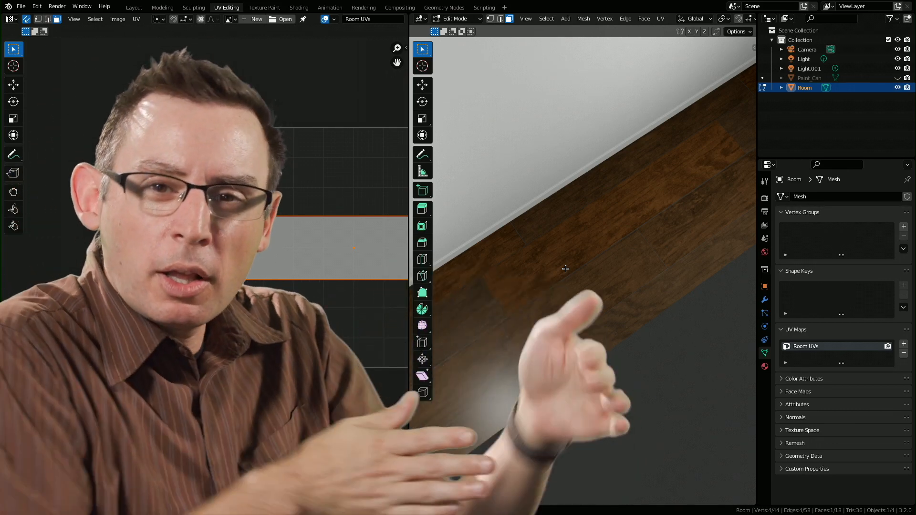
- Move the floor face's UVs partly past the edge of the UV grid and rotate them so the planks run diagonally
{"action": "middle_click_drag", "start_coordinate": [356, 198], "coordinate": [257, 188]}
{"action": "left_click_drag", "start_coordinate": [409, 213], "coordinate": [541, 214]}
{"action": "scroll", "coordinate": [431, 237], "scroll_direction": "down", "scroll_amount": 1}
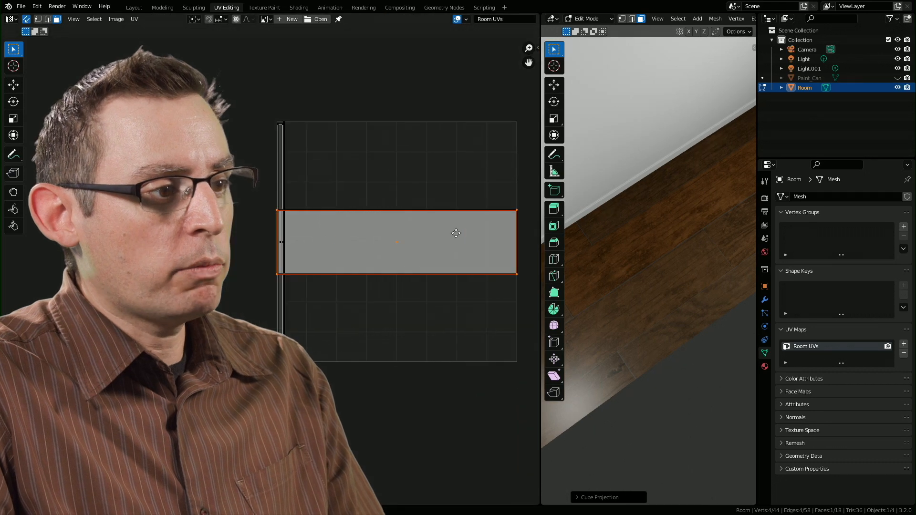
{"action": "key", "text": "g"}
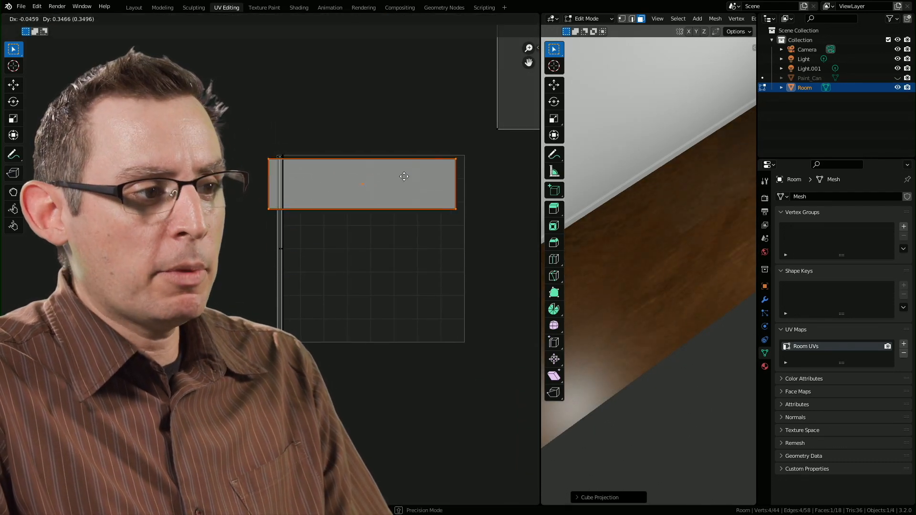
{"action": "left_click", "coordinate": [454, 245]}
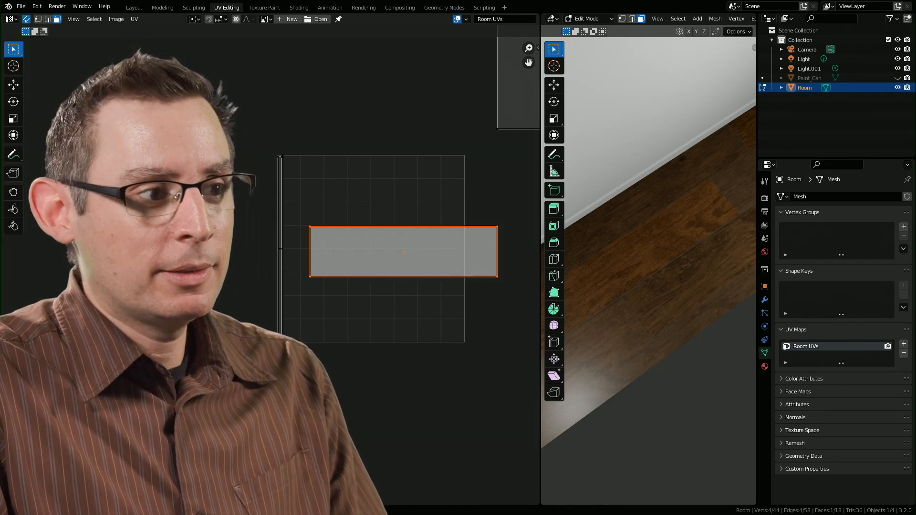
{"action": "key", "text": "r"}
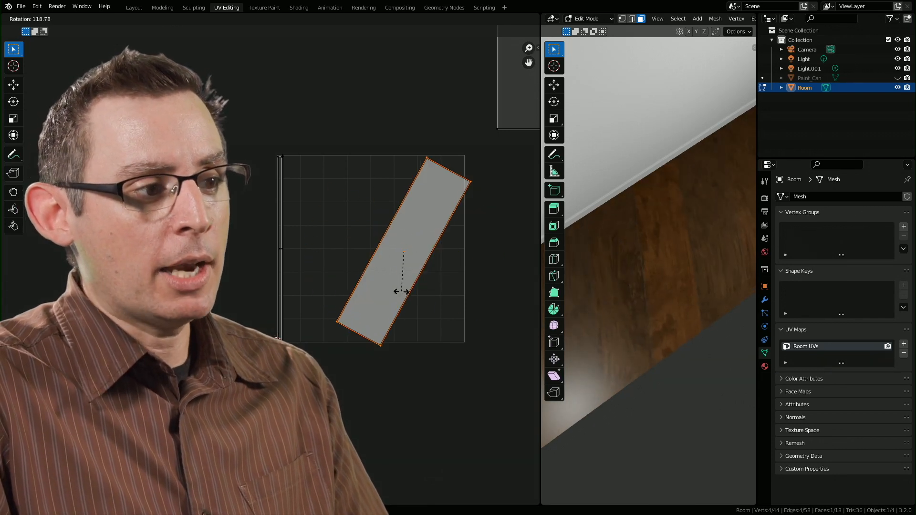
{"action": "left_click", "coordinate": [492, 277]}
{"action": "middle_click_drag", "start_coordinate": [676, 233], "coordinate": [582, 246]}
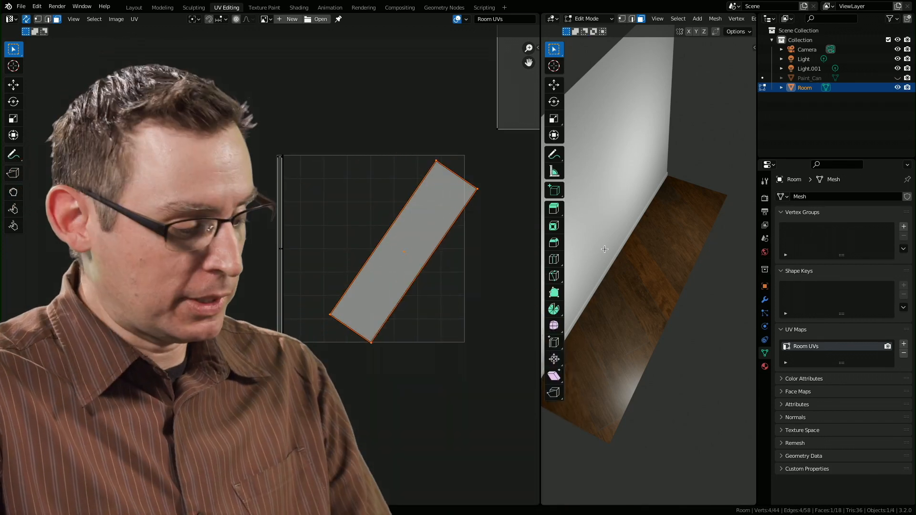
- Scale the floor face's UVs up in the UV editor, well beyond the UV grid, so the floor's wood planks shrink
{"action": "key", "text": "s"}
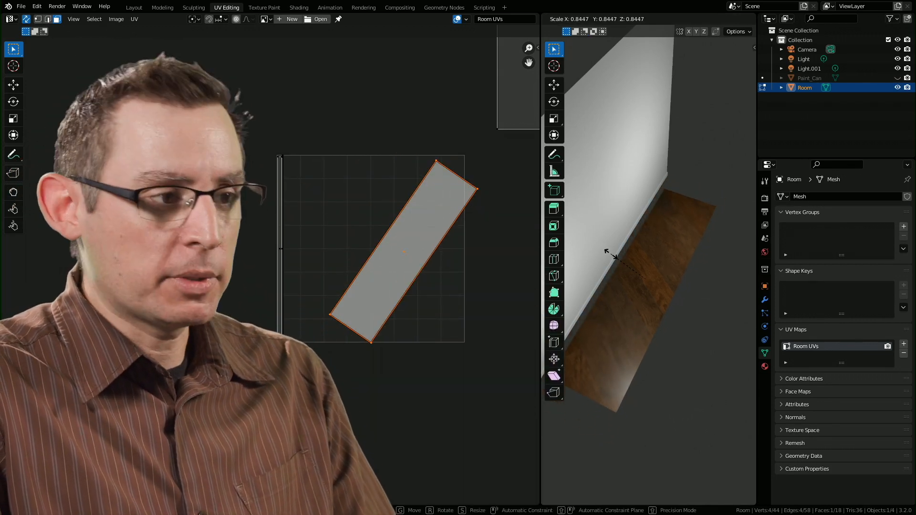
{"action": "key", "text": "Escape"}
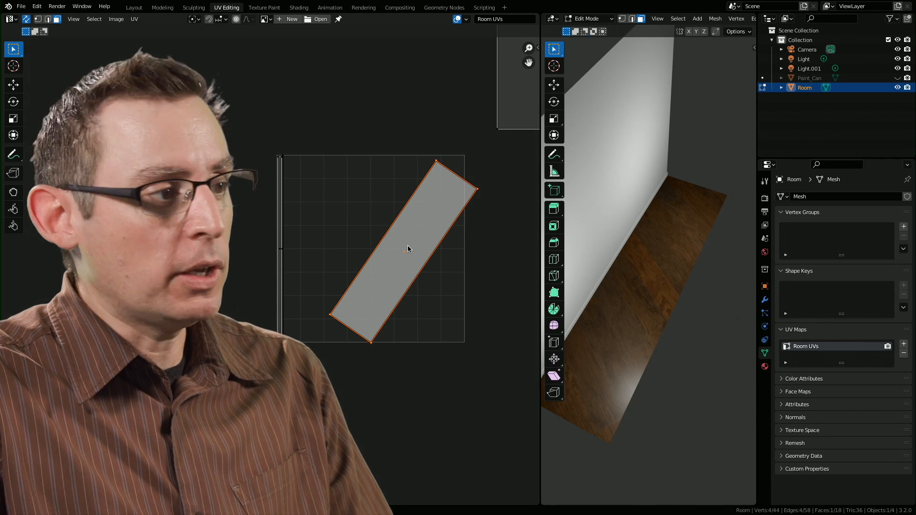
{"action": "key", "text": "s"}
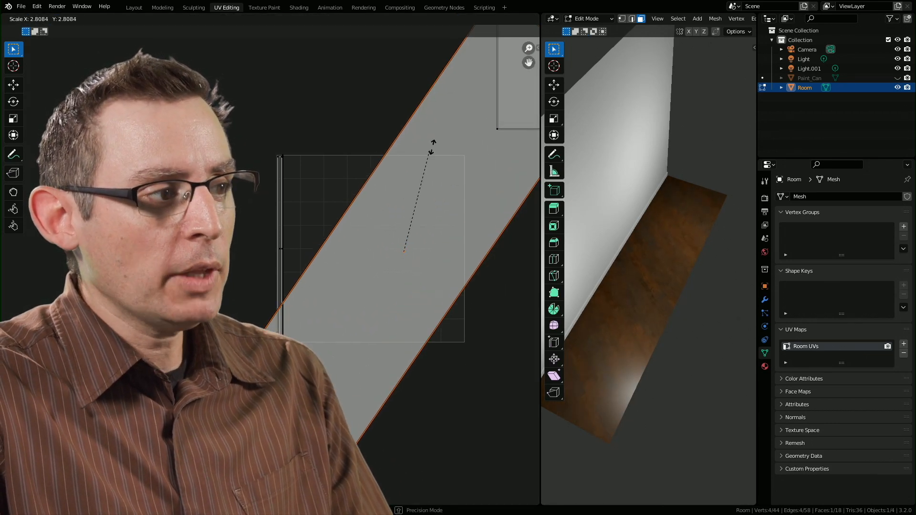
{"action": "left_click", "coordinate": [405, 153]}
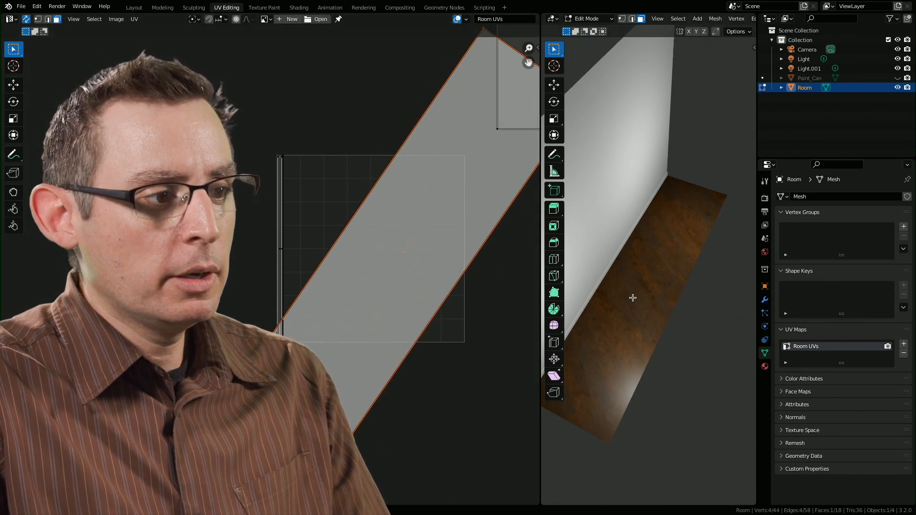
{"action": "scroll", "coordinate": [668, 258], "scroll_direction": "up", "scroll_amount": 8}
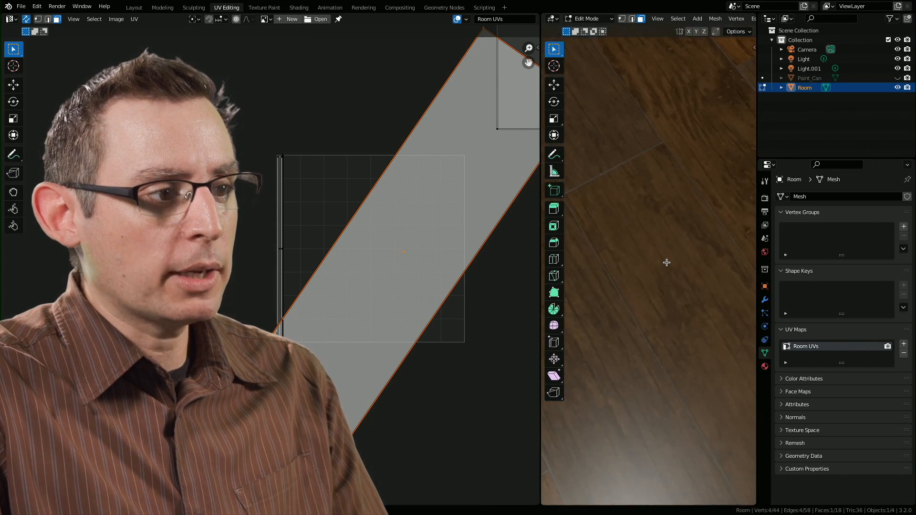
{"action": "scroll", "coordinate": [692, 302], "scroll_direction": "down", "scroll_amount": 6}
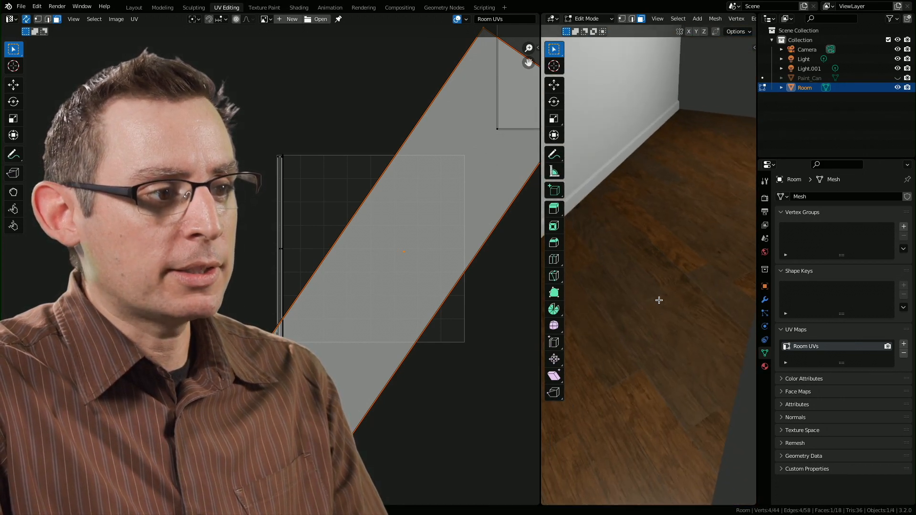
{"action": "scroll", "coordinate": [658, 300], "scroll_direction": "down", "scroll_amount": 2}
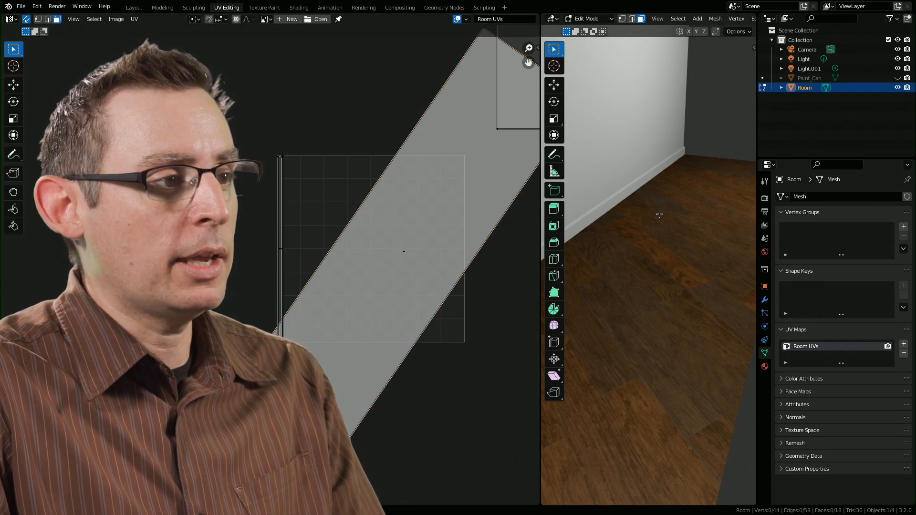
- Select the large wall face instead of the floor and unwrap it with Cube Projection
{"action": "middle_click_drag", "start_coordinate": [487, 241], "coordinate": [413, 260]}
{"action": "middle_click_drag", "start_coordinate": [681, 198], "coordinate": [686, 243]}
{"action": "scroll", "coordinate": [640, 236], "scroll_direction": "down", "scroll_amount": 5}
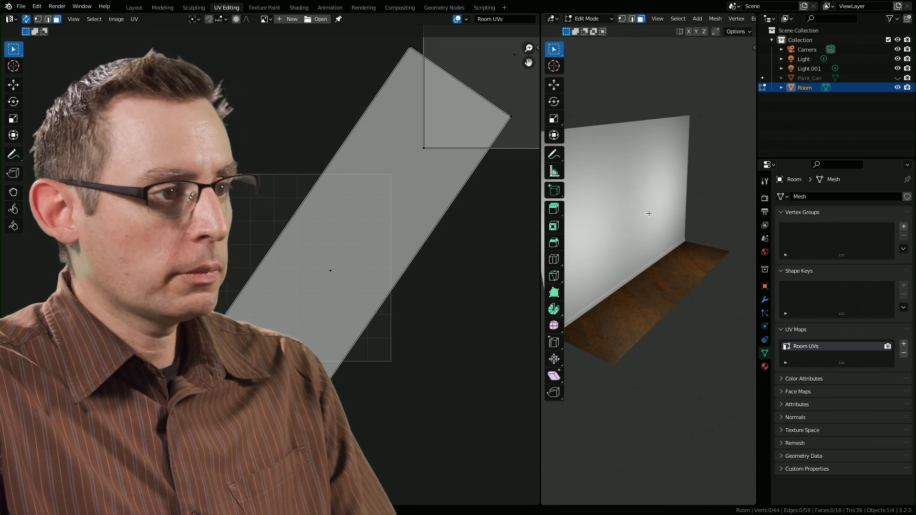
{"action": "left_click", "coordinate": [650, 214]}
{"action": "middle_click_drag", "start_coordinate": [633, 224], "coordinate": [682, 219]}
{"action": "key", "text": "KP_Decimal"}
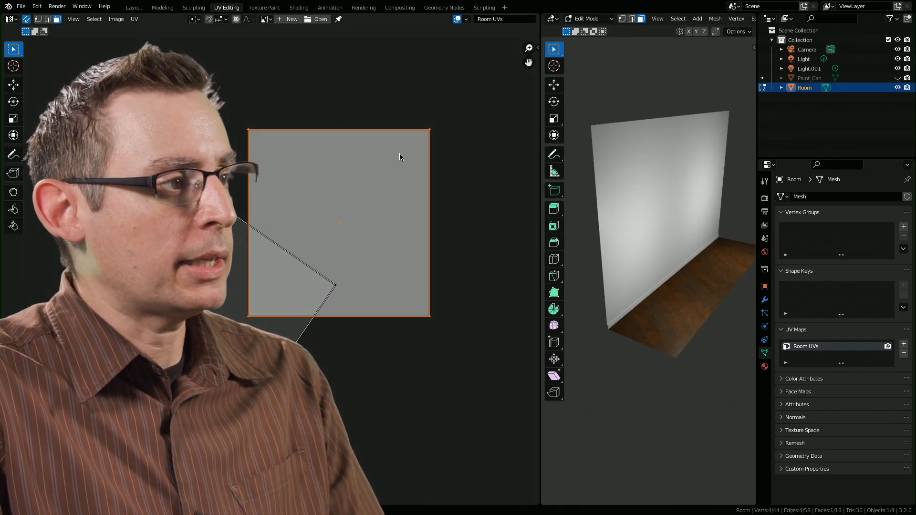
{"action": "middle_click_drag", "start_coordinate": [405, 284], "coordinate": [451, 237]}
{"action": "middle_click_drag", "start_coordinate": [733, 230], "coordinate": [687, 224]}
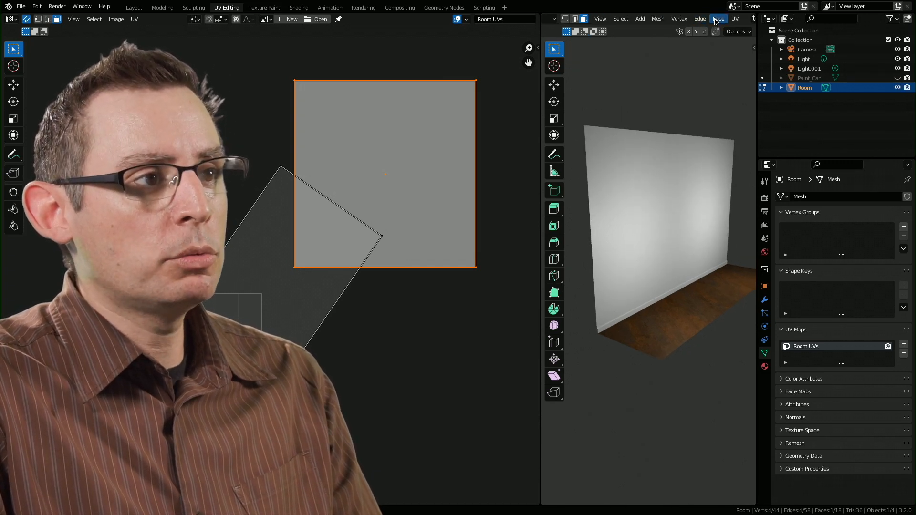
{"action": "left_click", "coordinate": [716, 19]}
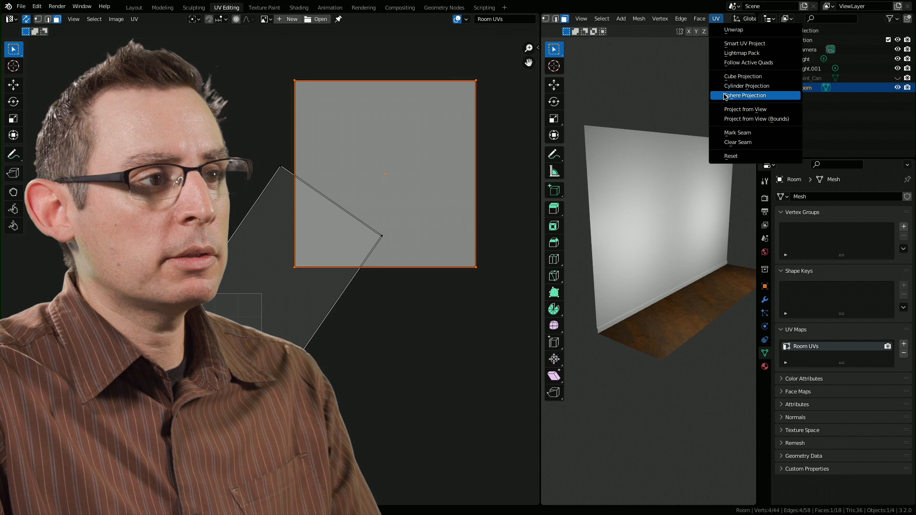
{"action": "left_click", "coordinate": [758, 76]}
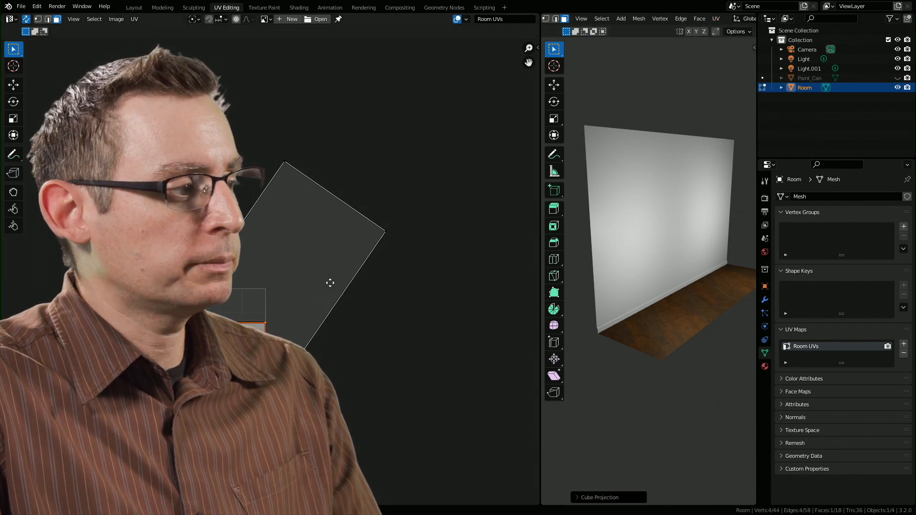
- Use an Image Texture as the Base Color of the Wall material
{"action": "middle_click_drag", "start_coordinate": [315, 298], "coordinate": [414, 217]}
{"action": "middle_click_drag", "start_coordinate": [716, 244], "coordinate": [658, 219]}
{"action": "scroll", "coordinate": [682, 234], "scroll_direction": "down", "scroll_amount": 3}
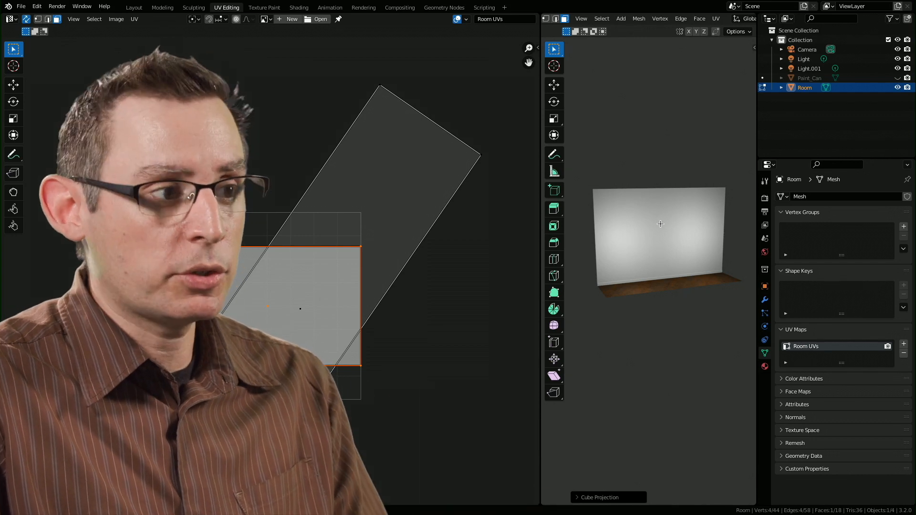
{"action": "middle_click_drag", "start_coordinate": [654, 238], "coordinate": [668, 243]}
{"action": "left_click", "coordinate": [764, 367]}
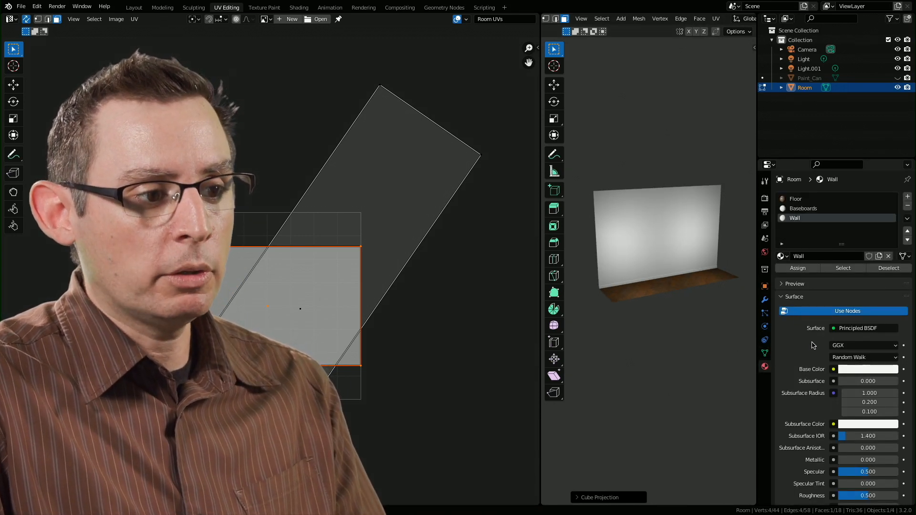
{"action": "left_click", "coordinate": [833, 370]}
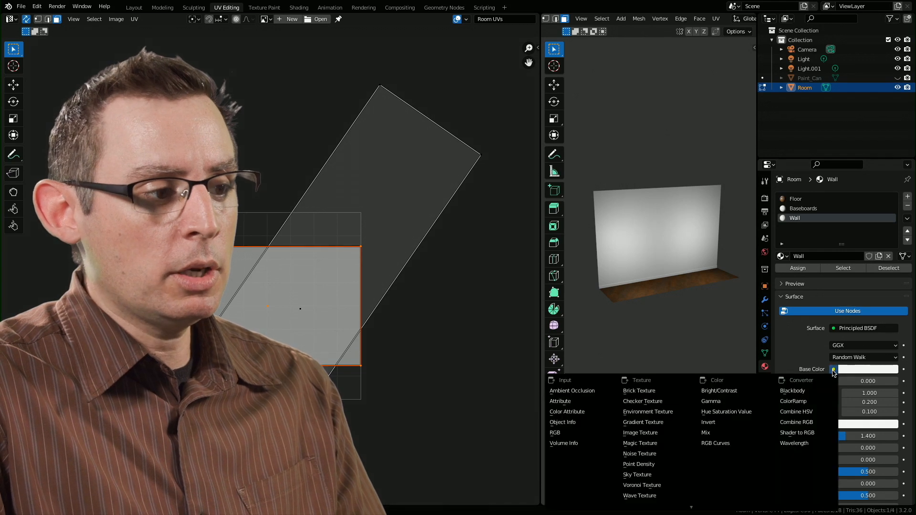
{"action": "left_click", "coordinate": [670, 436]}
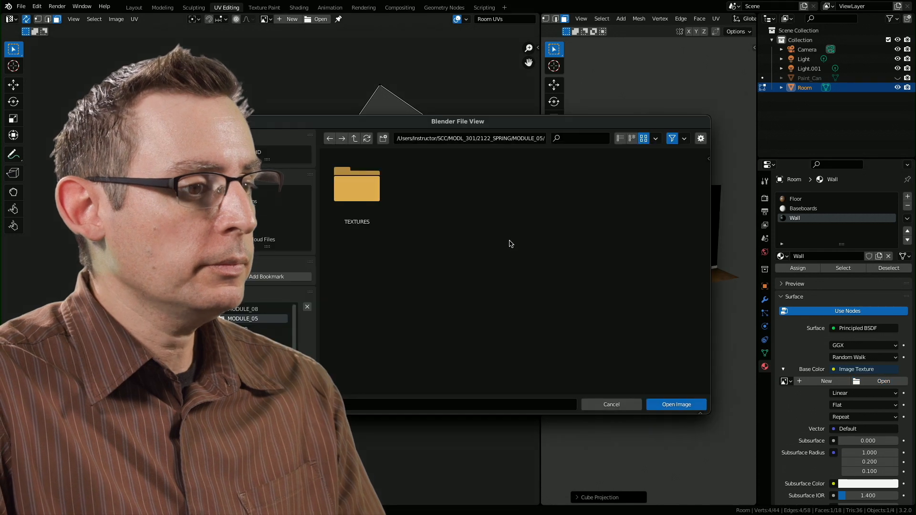
- Load the brick image TexturesCom_BrickSmallBrown0466_7_seamless_S.jpg from the MODULE_08 folder into the wall's Image Texture
{"action": "left_click", "coordinate": [354, 138]}
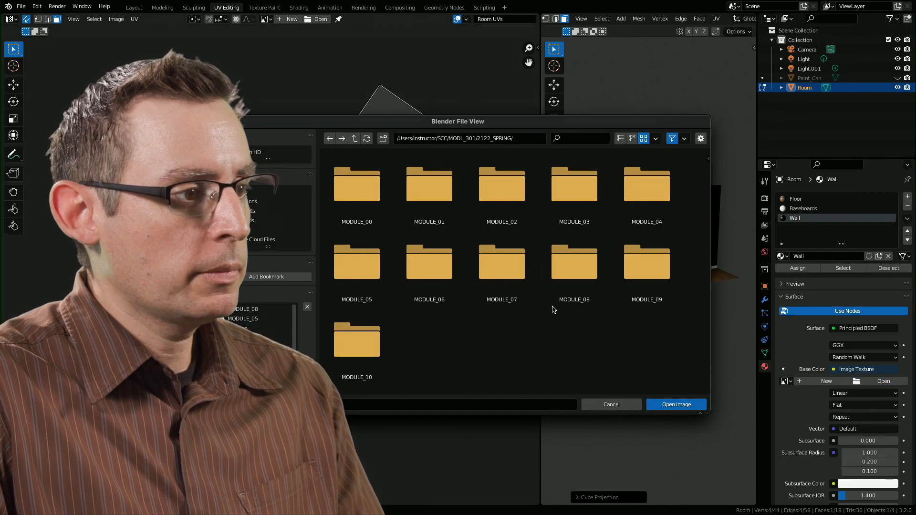
{"action": "double_click", "coordinate": [586, 270]}
{"action": "left_click", "coordinate": [508, 192]}
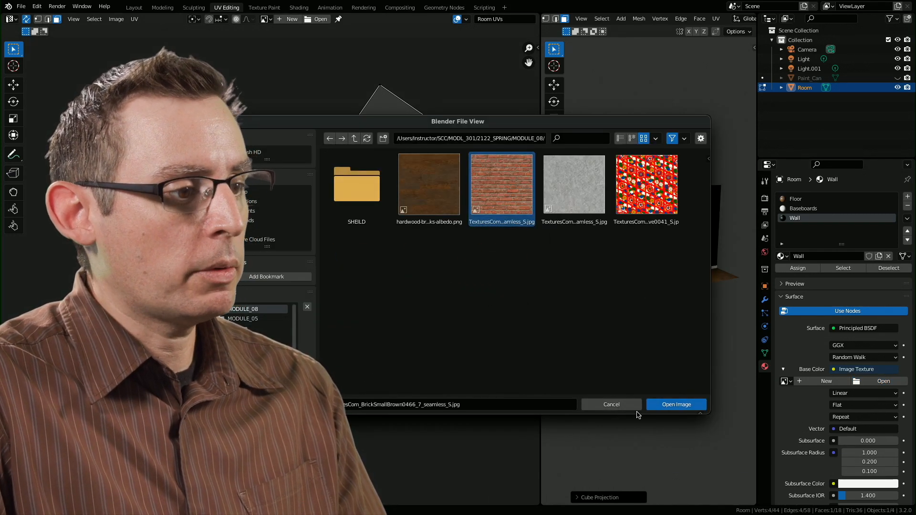
{"action": "left_click", "coordinate": [667, 405]}
- Inspect the brick texture on the wall and select the wall face to show its UVs in the UV editor
{"action": "scroll", "coordinate": [653, 293], "scroll_direction": "up", "scroll_amount": 5}
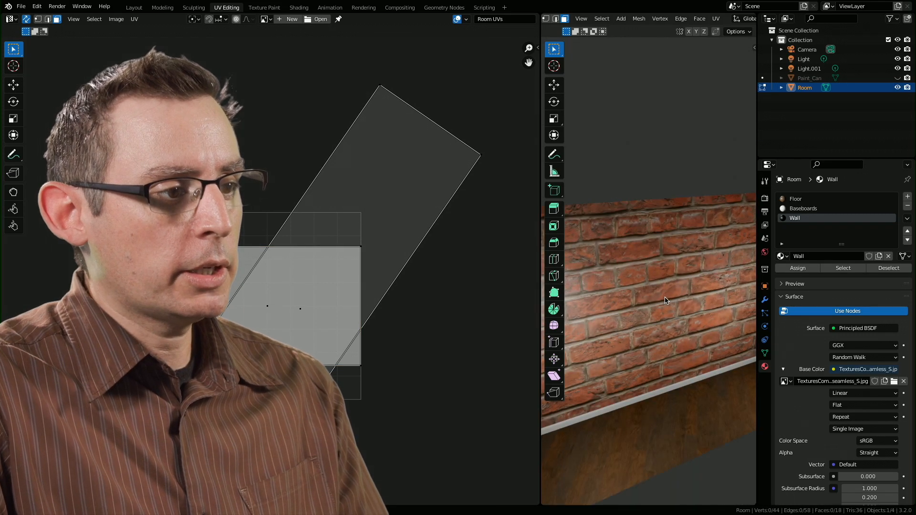
{"action": "scroll", "coordinate": [664, 300], "scroll_direction": "up", "scroll_amount": 1}
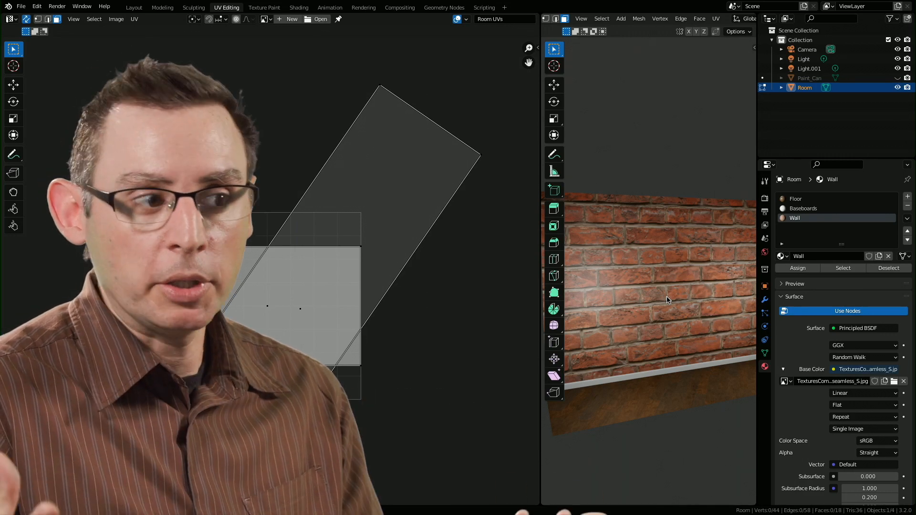
{"action": "scroll", "coordinate": [663, 297], "scroll_direction": "up", "scroll_amount": 2}
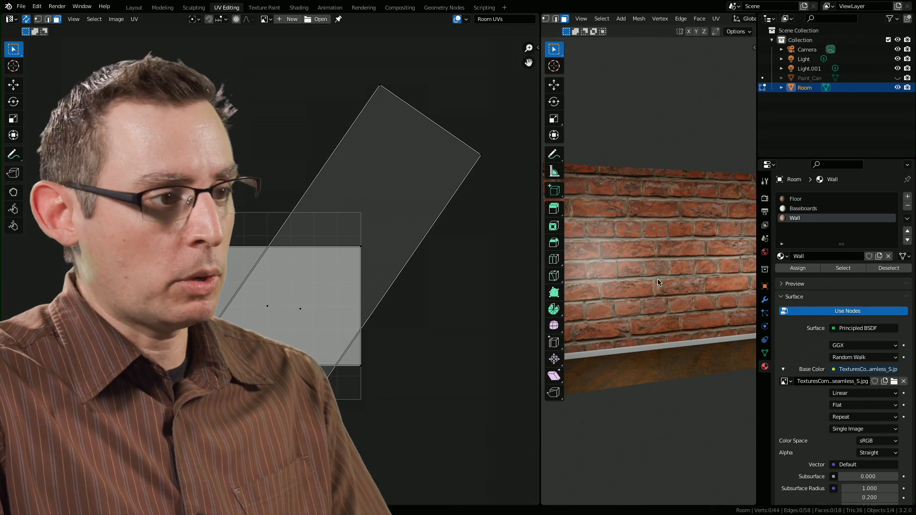
{"action": "scroll", "coordinate": [658, 283], "scroll_direction": "down", "scroll_amount": 4}
{"action": "left_click", "coordinate": [675, 286]}
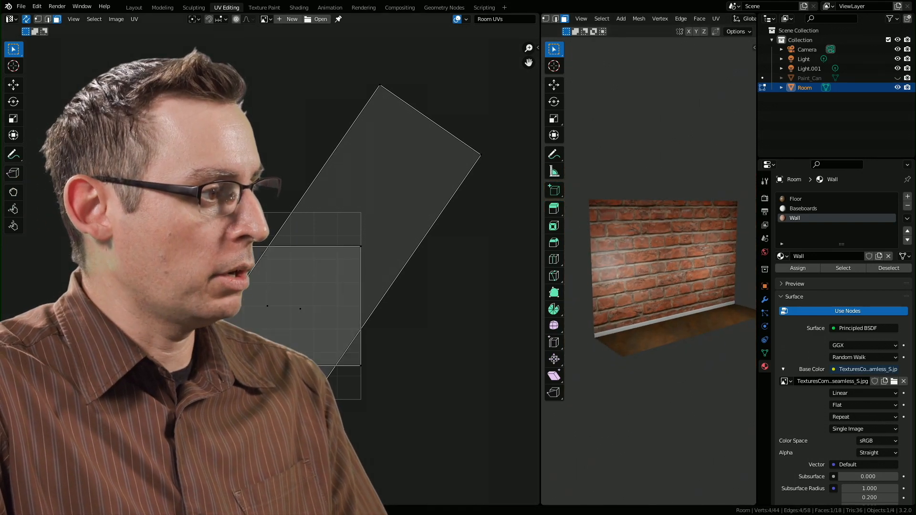
{"action": "scroll", "coordinate": [348, 206], "scroll_direction": "up", "scroll_amount": 4}
{"action": "left_click", "coordinate": [385, 213]}
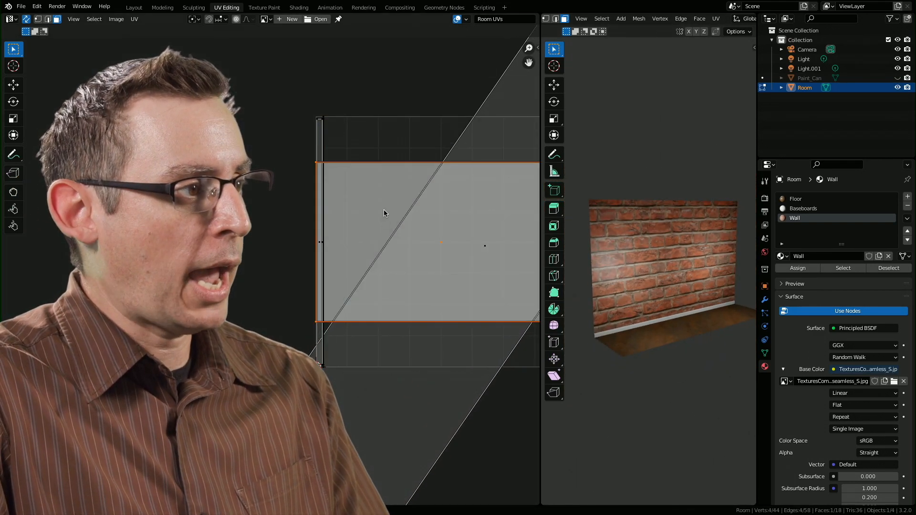
- Scale the wall's UVs up about 2.7 times in a widened UV editor, with the 3D viewport's toolbar hidden
{"action": "left_click_drag", "start_coordinate": [541, 222], "coordinate": [667, 224]}
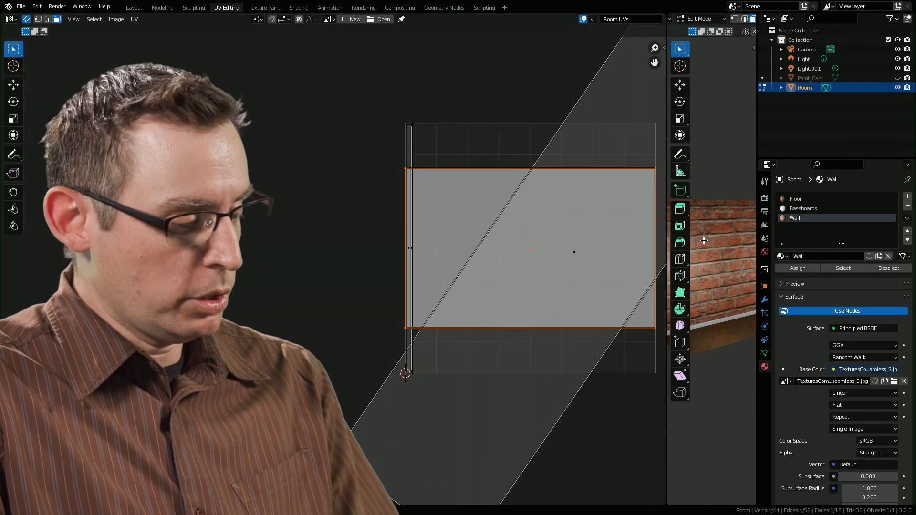
{"action": "key", "text": "t"}
{"action": "scroll", "coordinate": [730, 246], "scroll_direction": "up", "scroll_amount": 3}
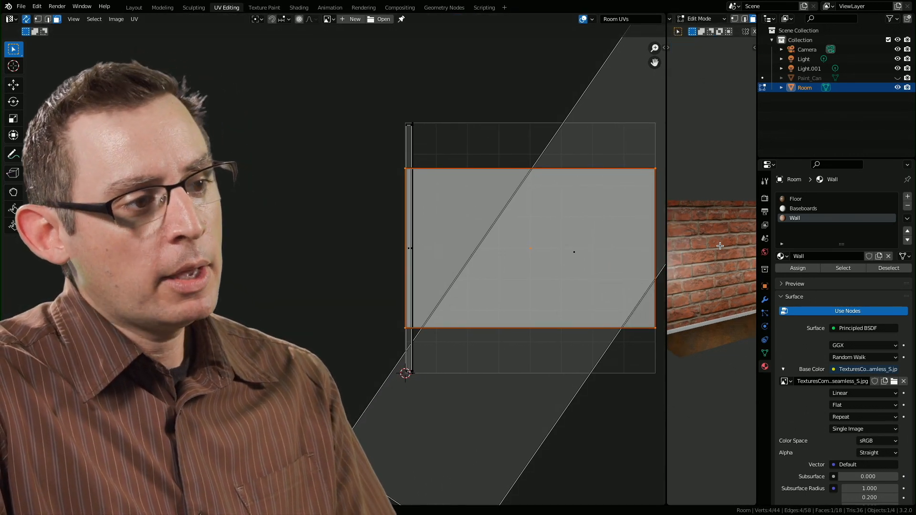
{"action": "scroll", "coordinate": [732, 248], "scroll_direction": "up", "scroll_amount": 3}
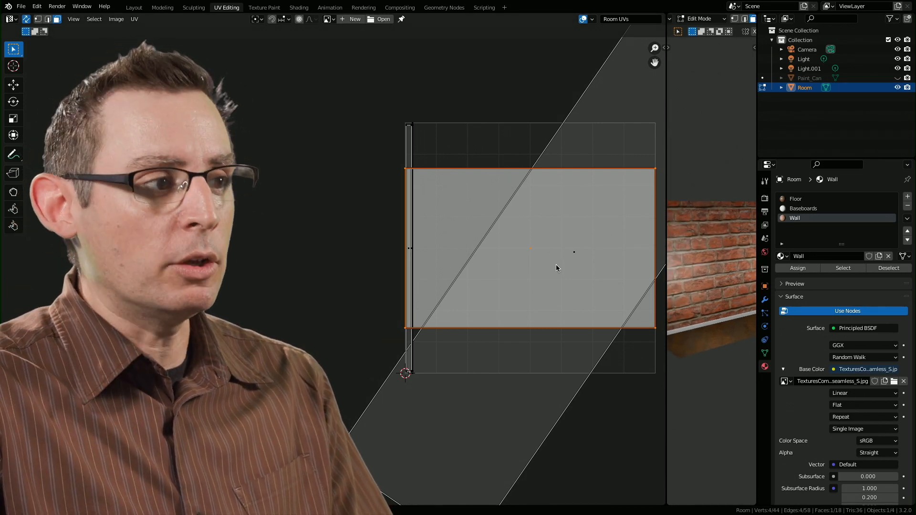
{"action": "key", "text": "s"}
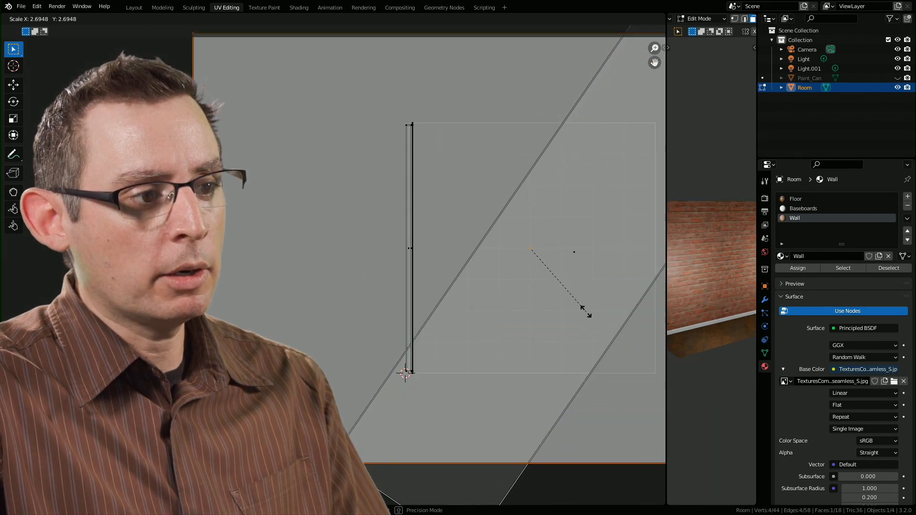
{"action": "left_click", "coordinate": [587, 315]}
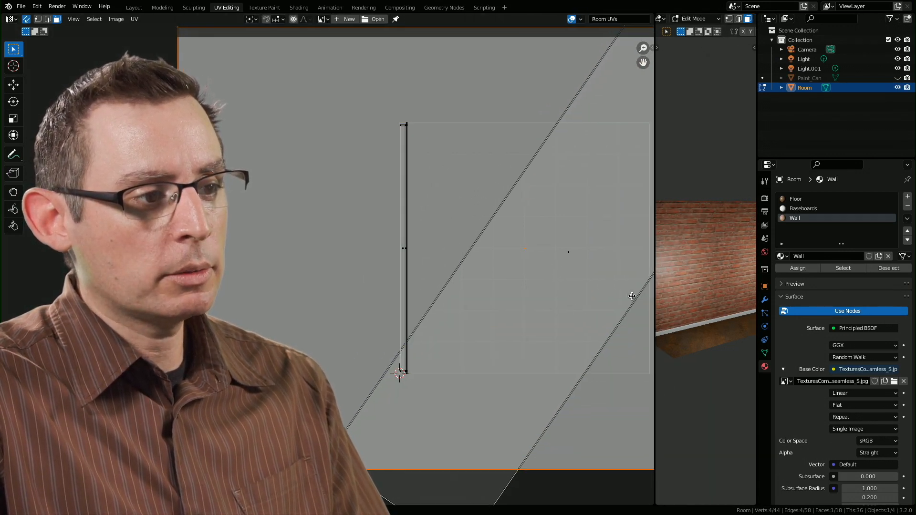
- Widen the 3D viewport and examine the brick size on the wall up close and from several angles
{"action": "left_click_drag", "start_coordinate": [669, 298], "coordinate": [477, 286]}
{"action": "scroll", "coordinate": [592, 262], "scroll_direction": "up", "scroll_amount": 6}
{"action": "scroll", "coordinate": [592, 263], "scroll_direction": "down", "scroll_amount": 8}
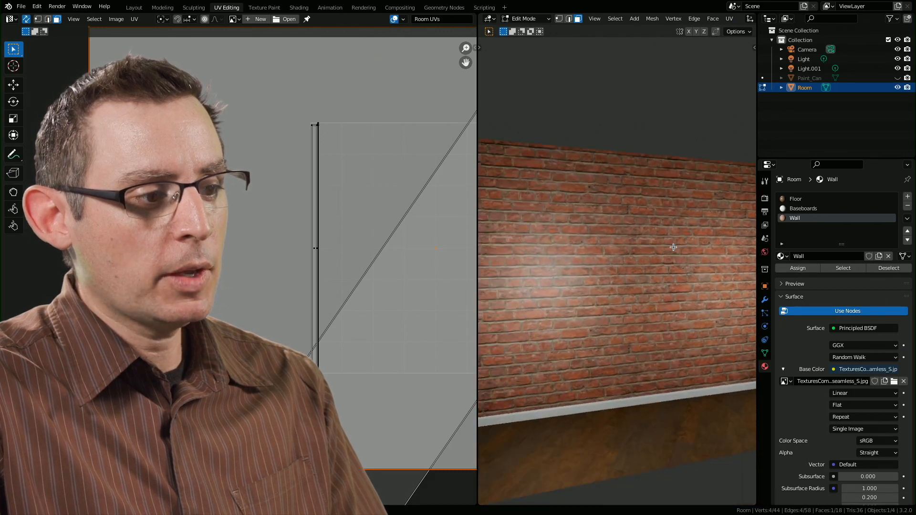
{"action": "middle_click_drag", "start_coordinate": [592, 262], "coordinate": [658, 323]}
{"action": "scroll", "coordinate": [658, 323], "scroll_direction": "up", "scroll_amount": 6}
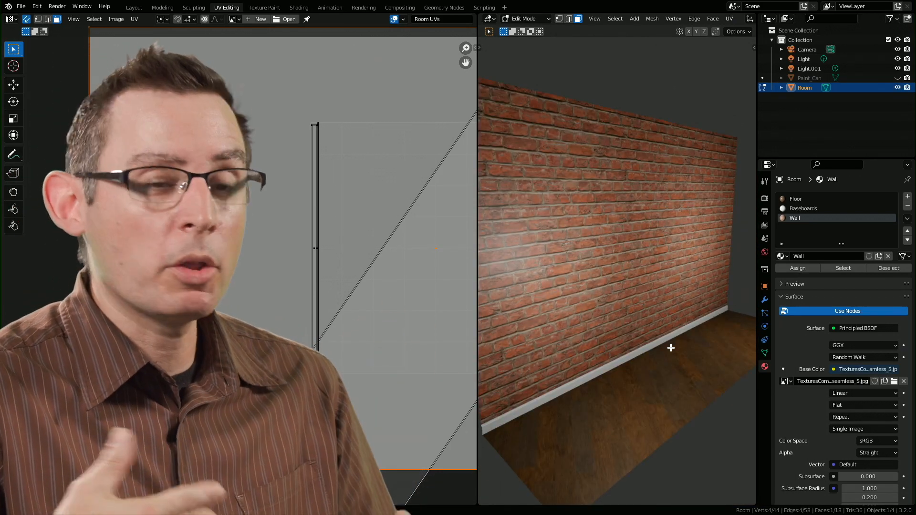
{"action": "middle_click_drag", "start_coordinate": [670, 348], "coordinate": [640, 311]}
{"action": "scroll", "coordinate": [614, 339], "scroll_direction": "up", "scroll_amount": 5}
{"action": "scroll", "coordinate": [673, 348], "scroll_direction": "down", "scroll_amount": 6}
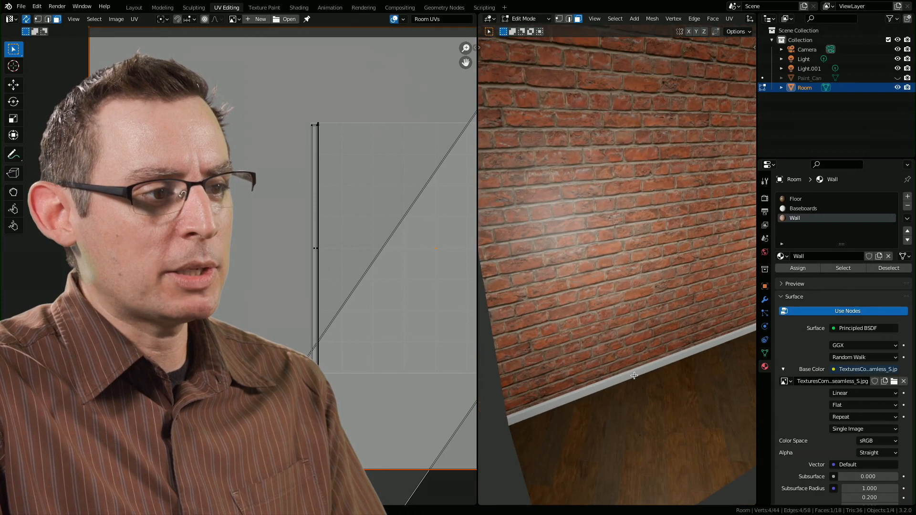
{"action": "scroll", "coordinate": [410, 327], "scroll_direction": "down", "scroll_amount": 3}
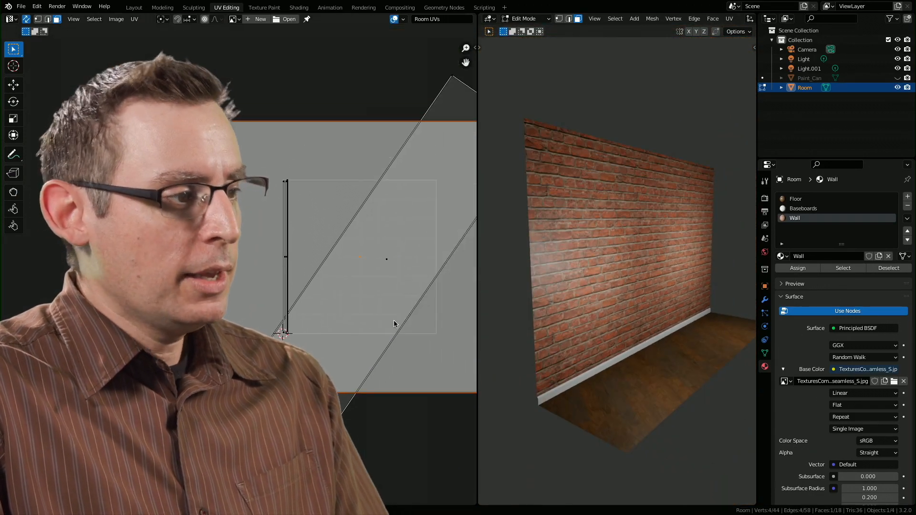
- Rotate the wall's UVs about 90 degrees so the bricks run vertically, and check the wall from the front
{"action": "key", "text": "r"}
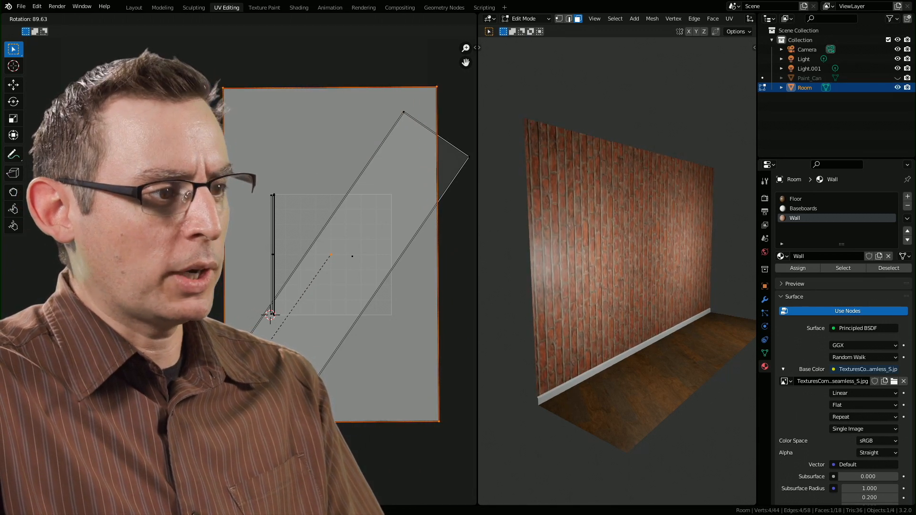
{"action": "left_click", "coordinate": [253, 364]}
{"action": "middle_click_drag", "start_coordinate": [689, 296], "coordinate": [630, 311]}
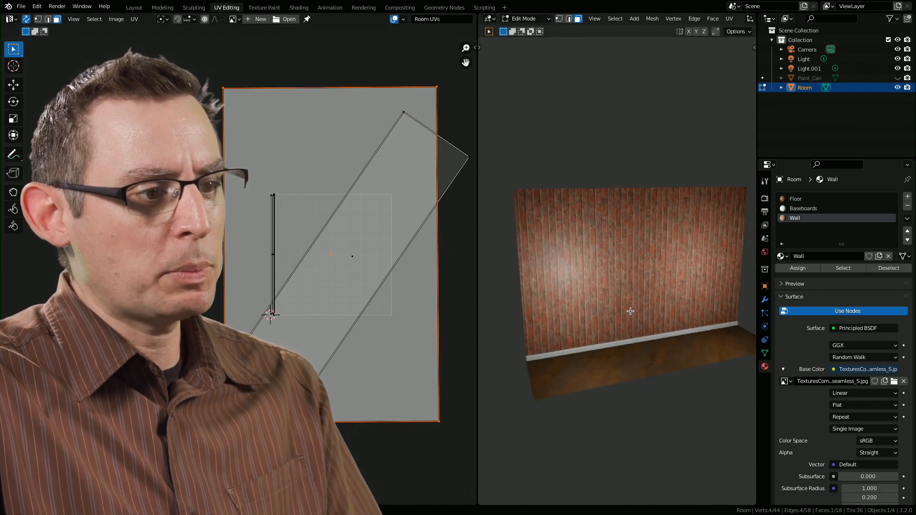
- Rotate the wall's UVs back so the brick rows run horizontally, and check the wall from an angle
{"action": "key", "text": "r"}
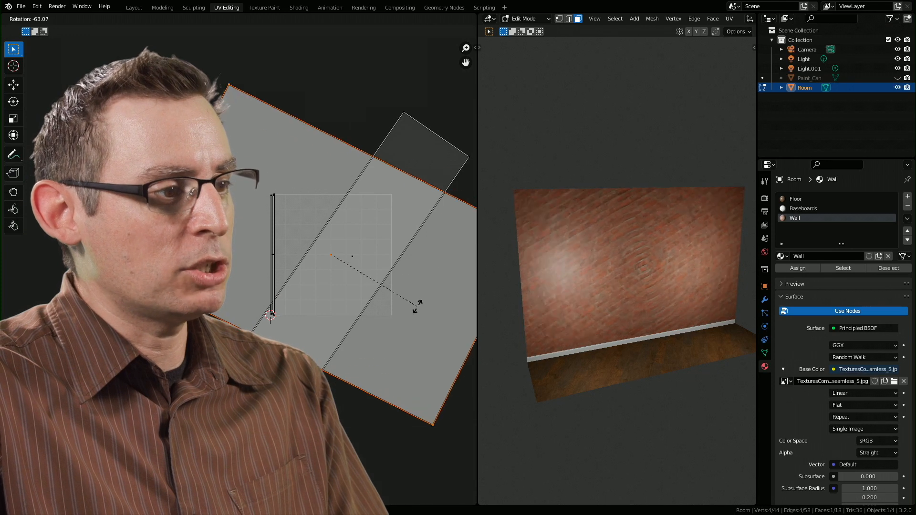
{"action": "left_click", "coordinate": [425, 264]}
{"action": "middle_click_drag", "start_coordinate": [596, 272], "coordinate": [664, 269]}
{"action": "scroll", "coordinate": [630, 270], "scroll_direction": "up", "scroll_amount": 2}
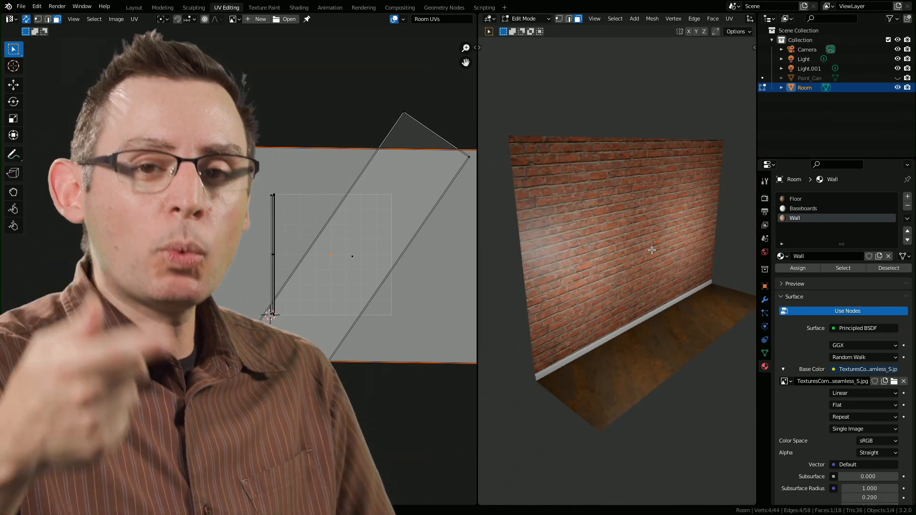